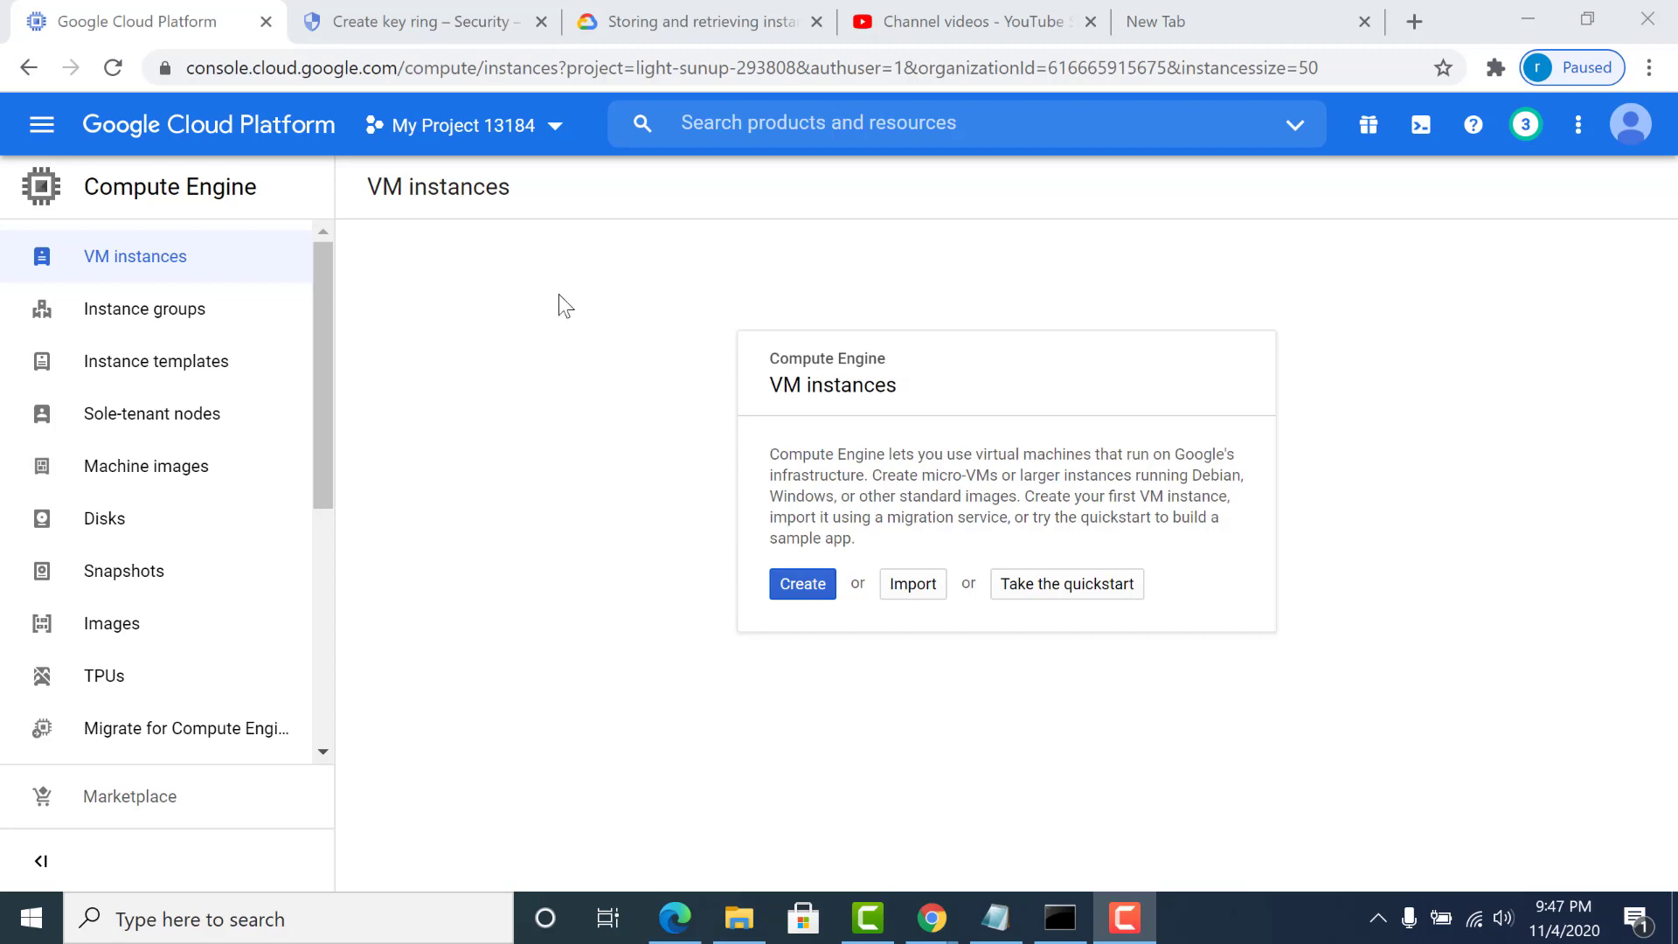
Select My Project 13184 as the working project and start creating a new VM instance.
click(498, 120)
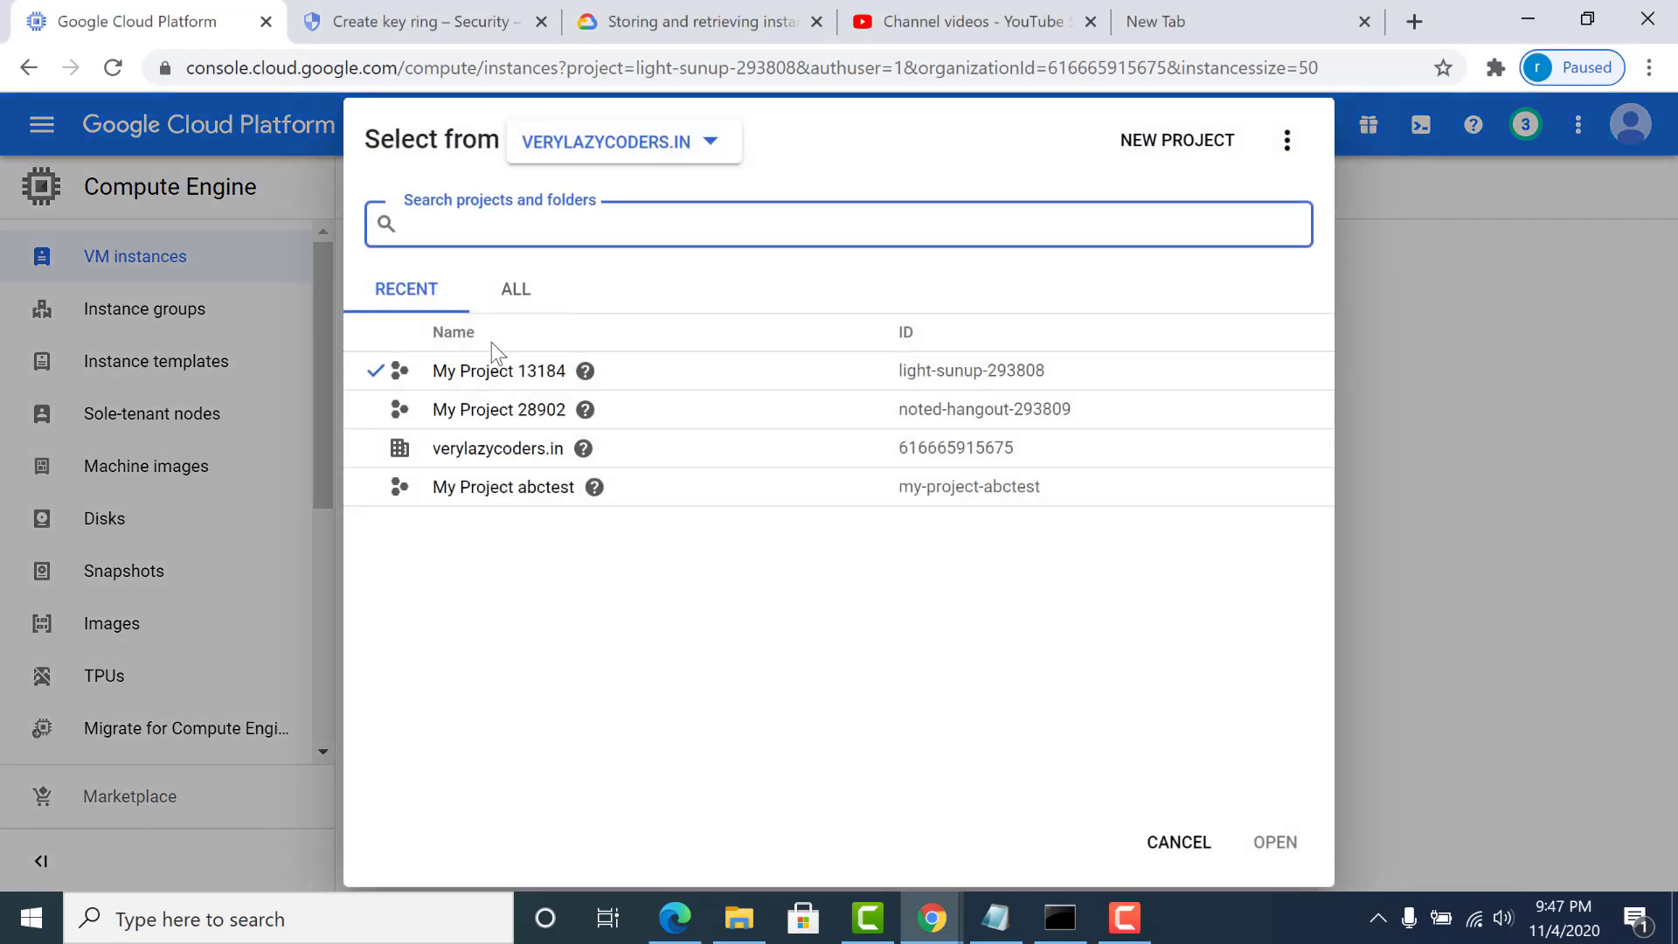
click(493, 374)
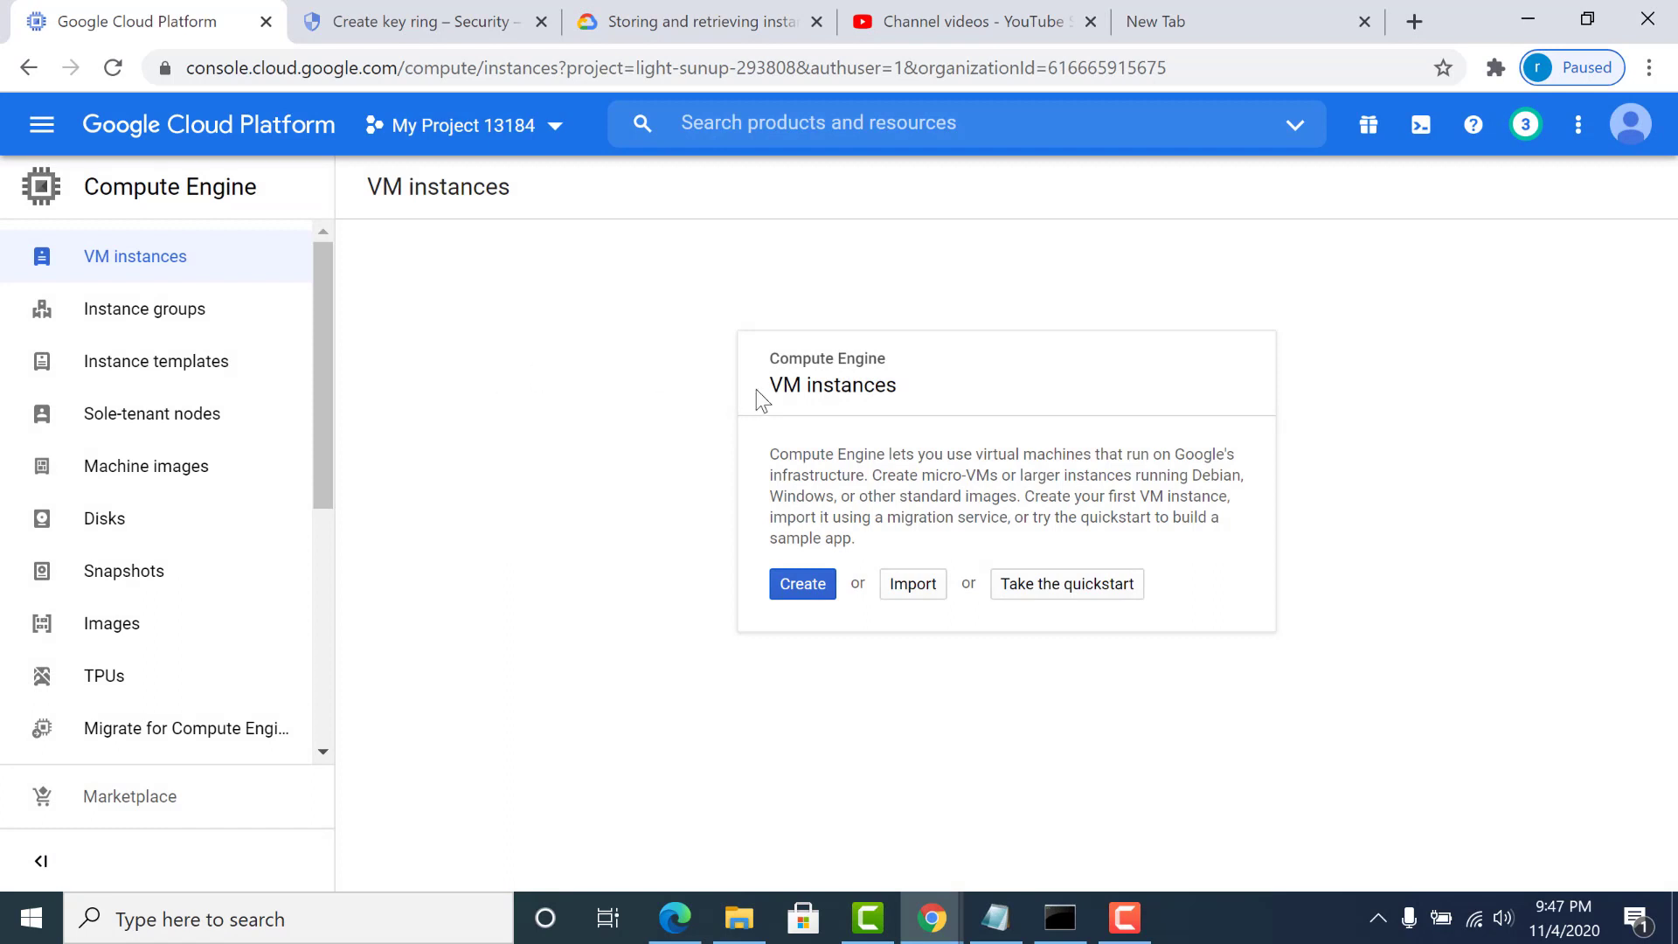
click(794, 586)
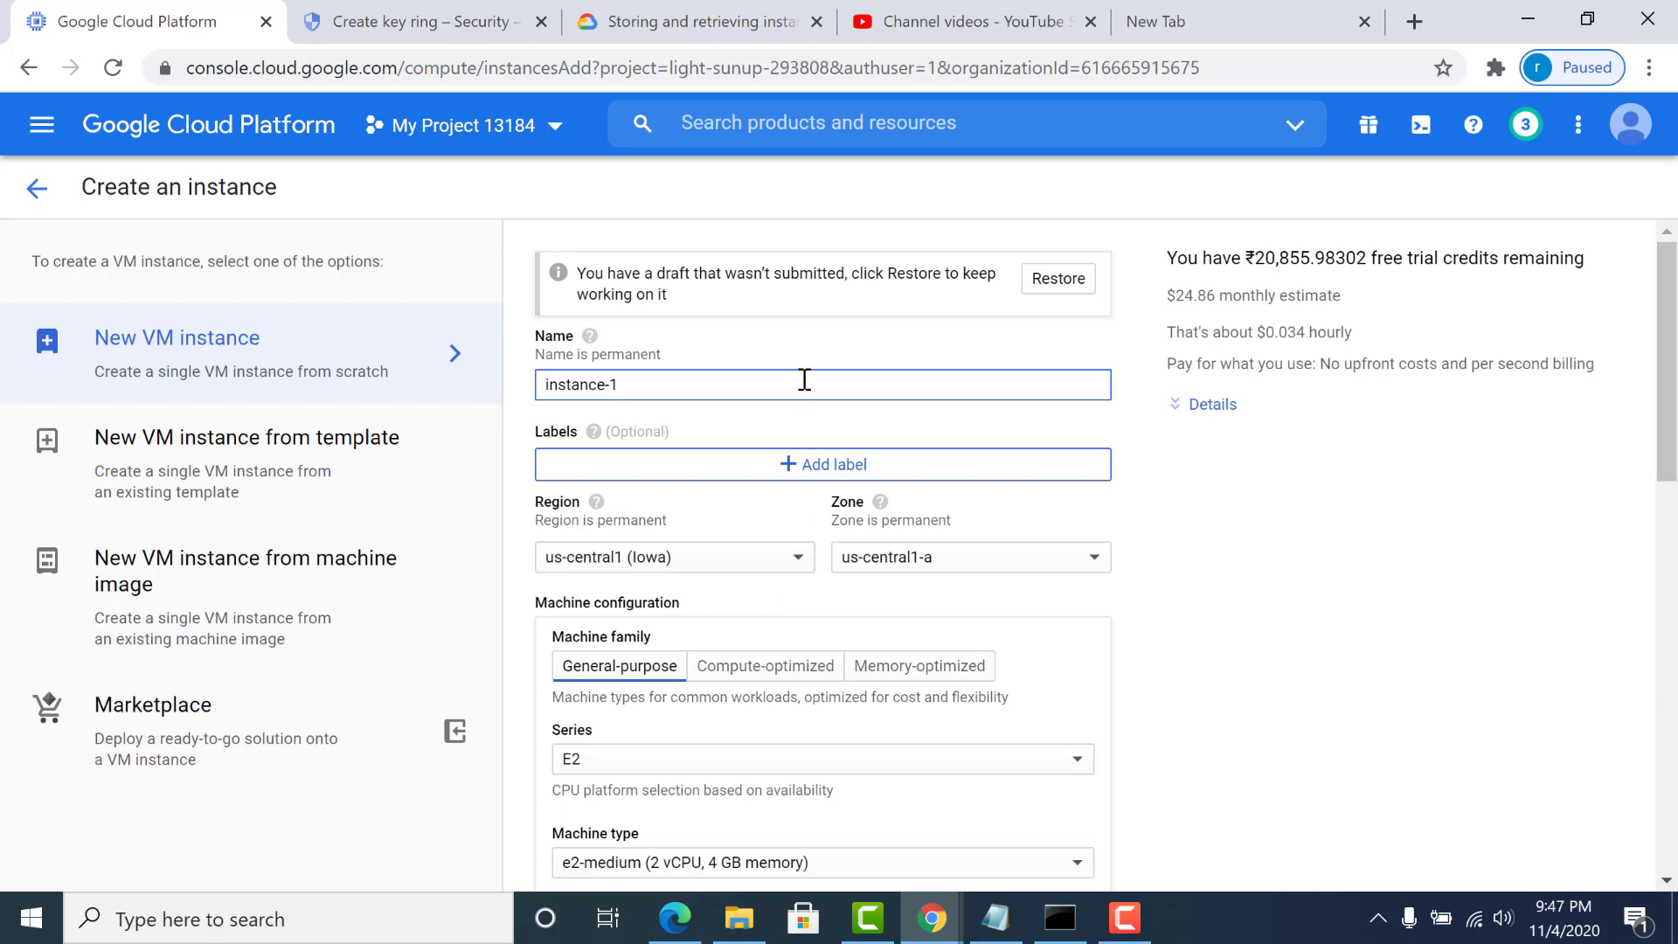
Name the VM instance myfirstvm.
key(BackSpace)
key(BackSpace)
key(BackSpace)
key(BackSpace)
key(BackSpace)
key(BackSpace)
key(BackSpace)
key(BackSpace)
key(BackSpace)
key(BackSpace)
text(my)
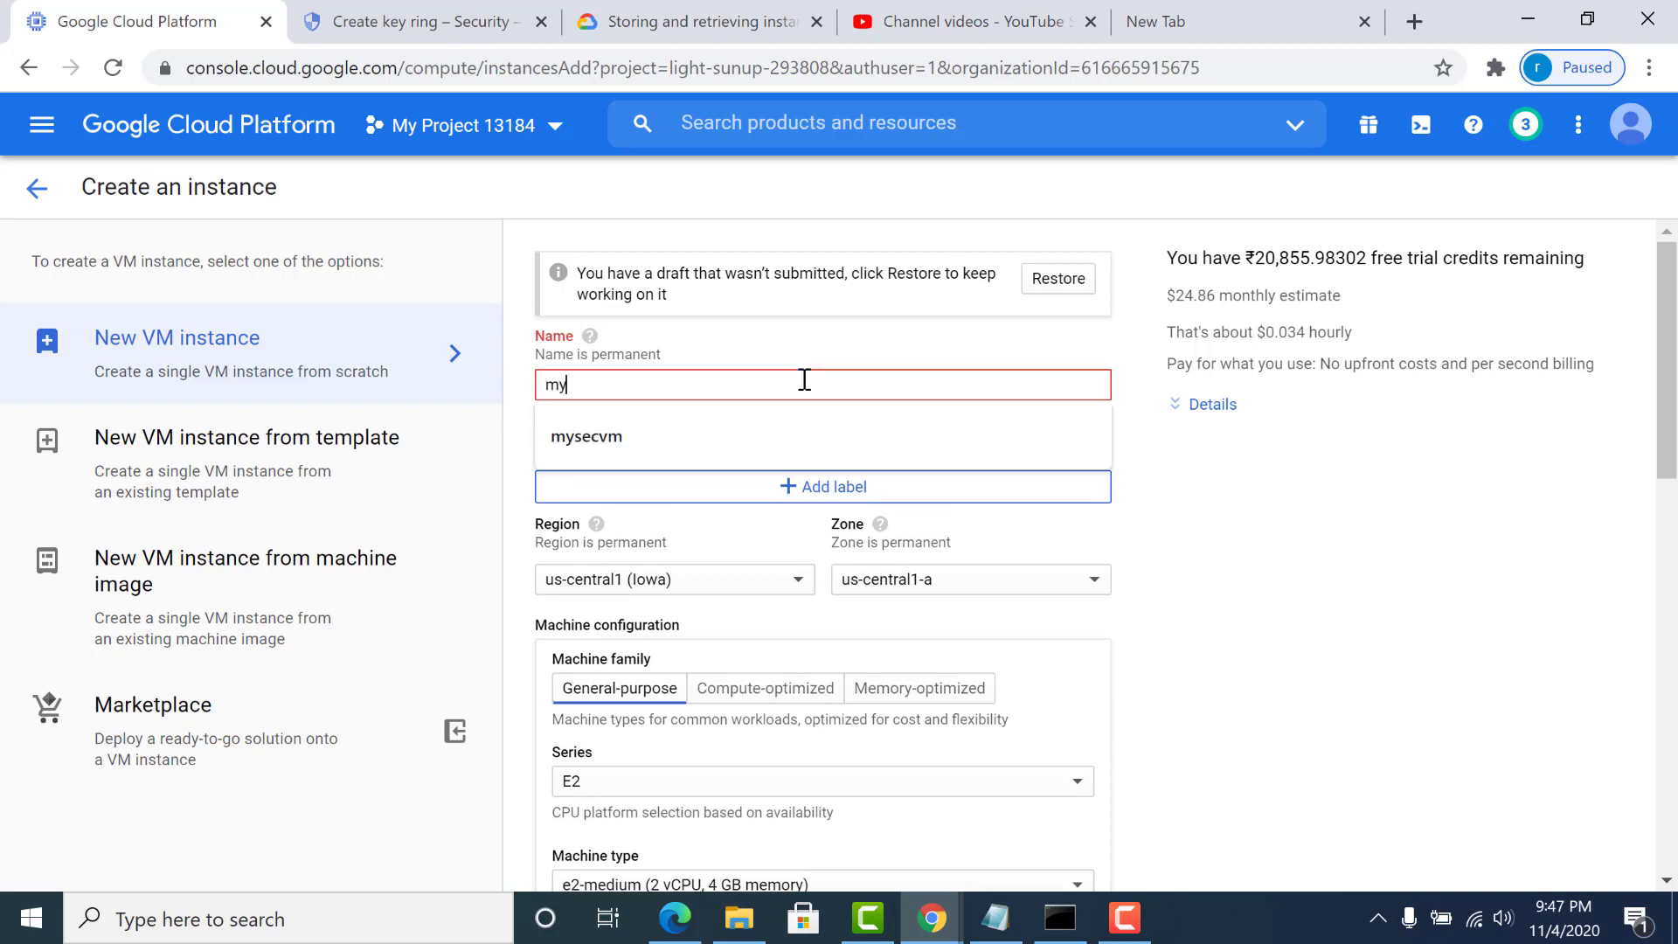
text(firts)
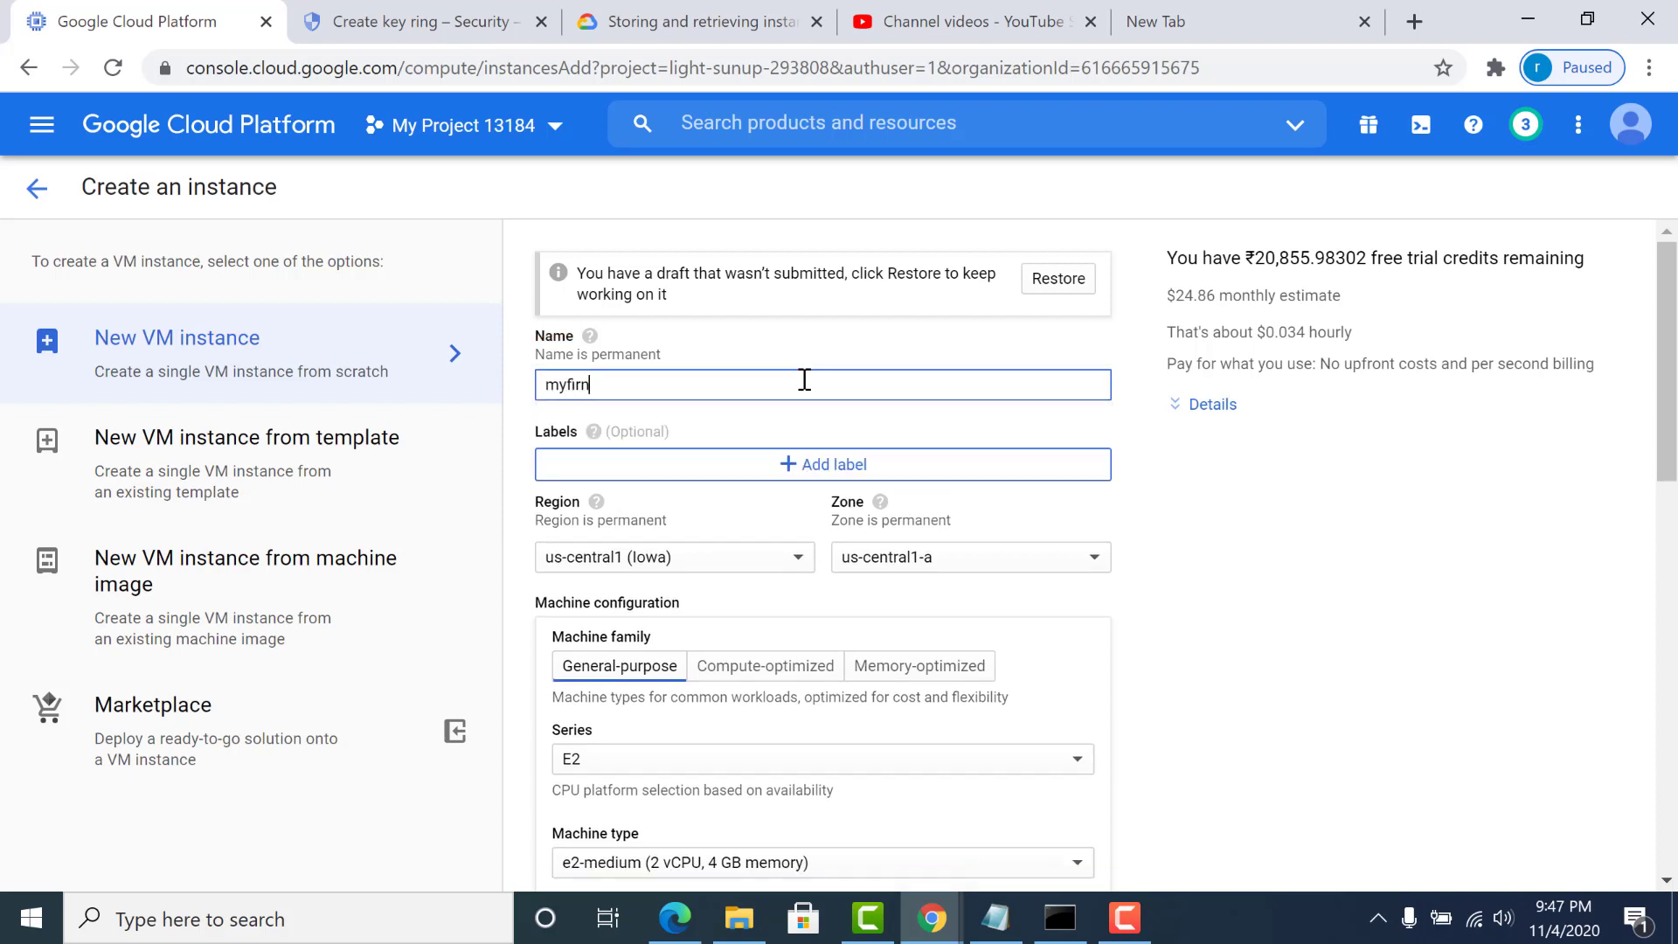
key(BackSpace)
key(BackSpace)
text(stvm)
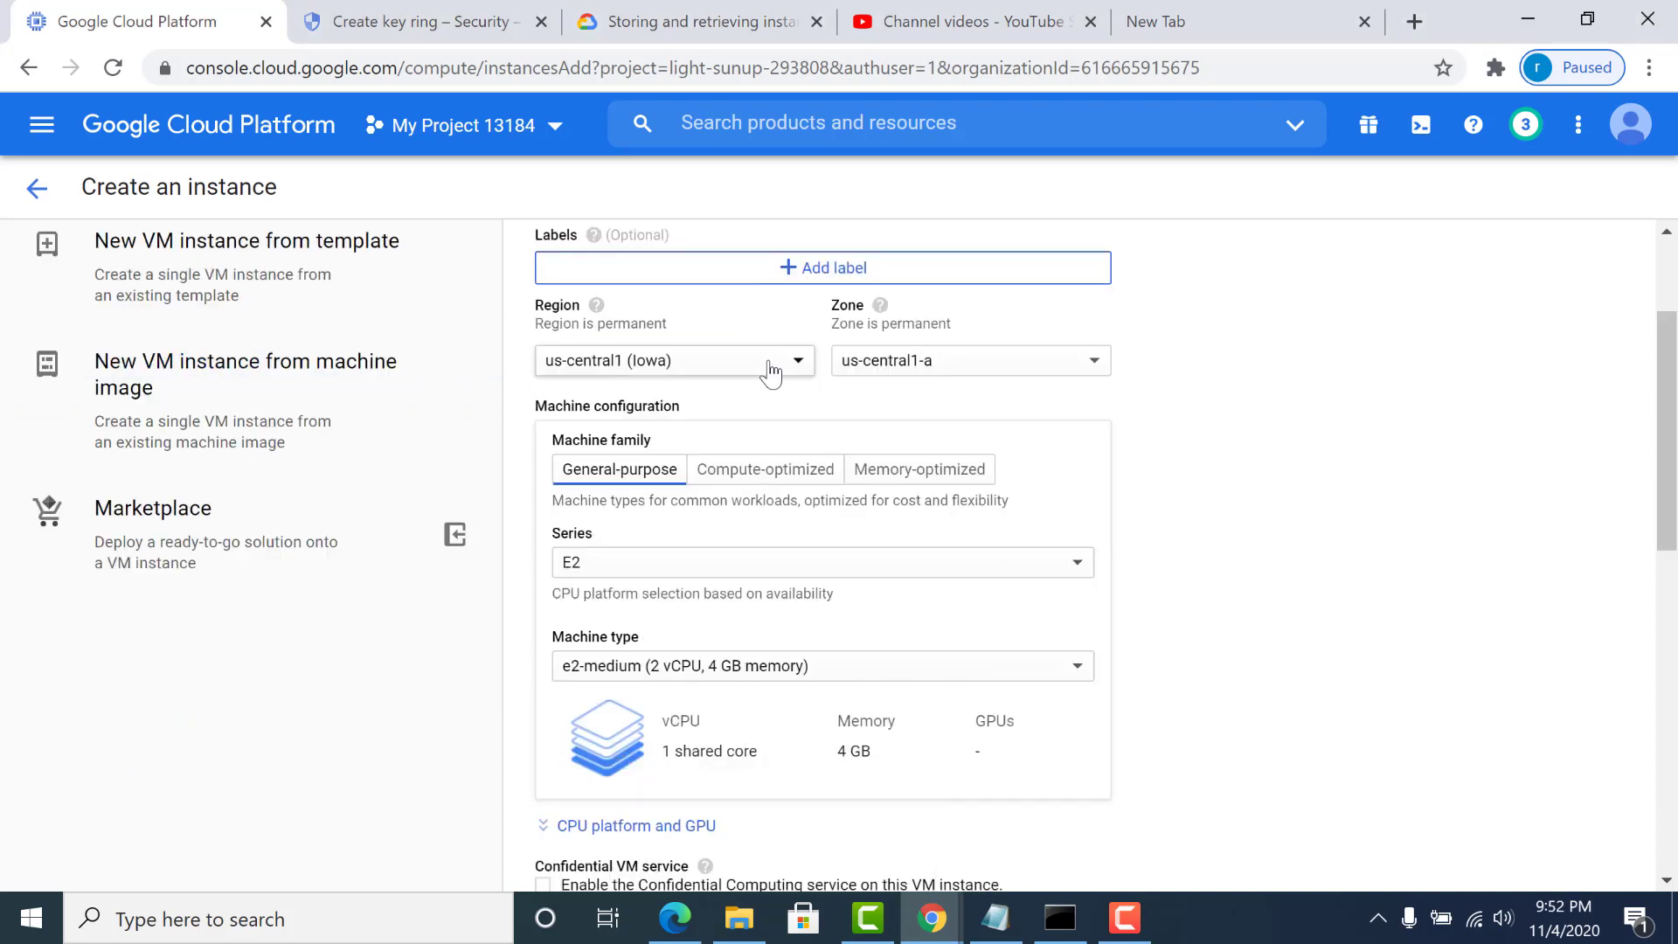
Choose us-central1 (Iowa) as the instance's region and us-central1-a as its zone.
click(770, 373)
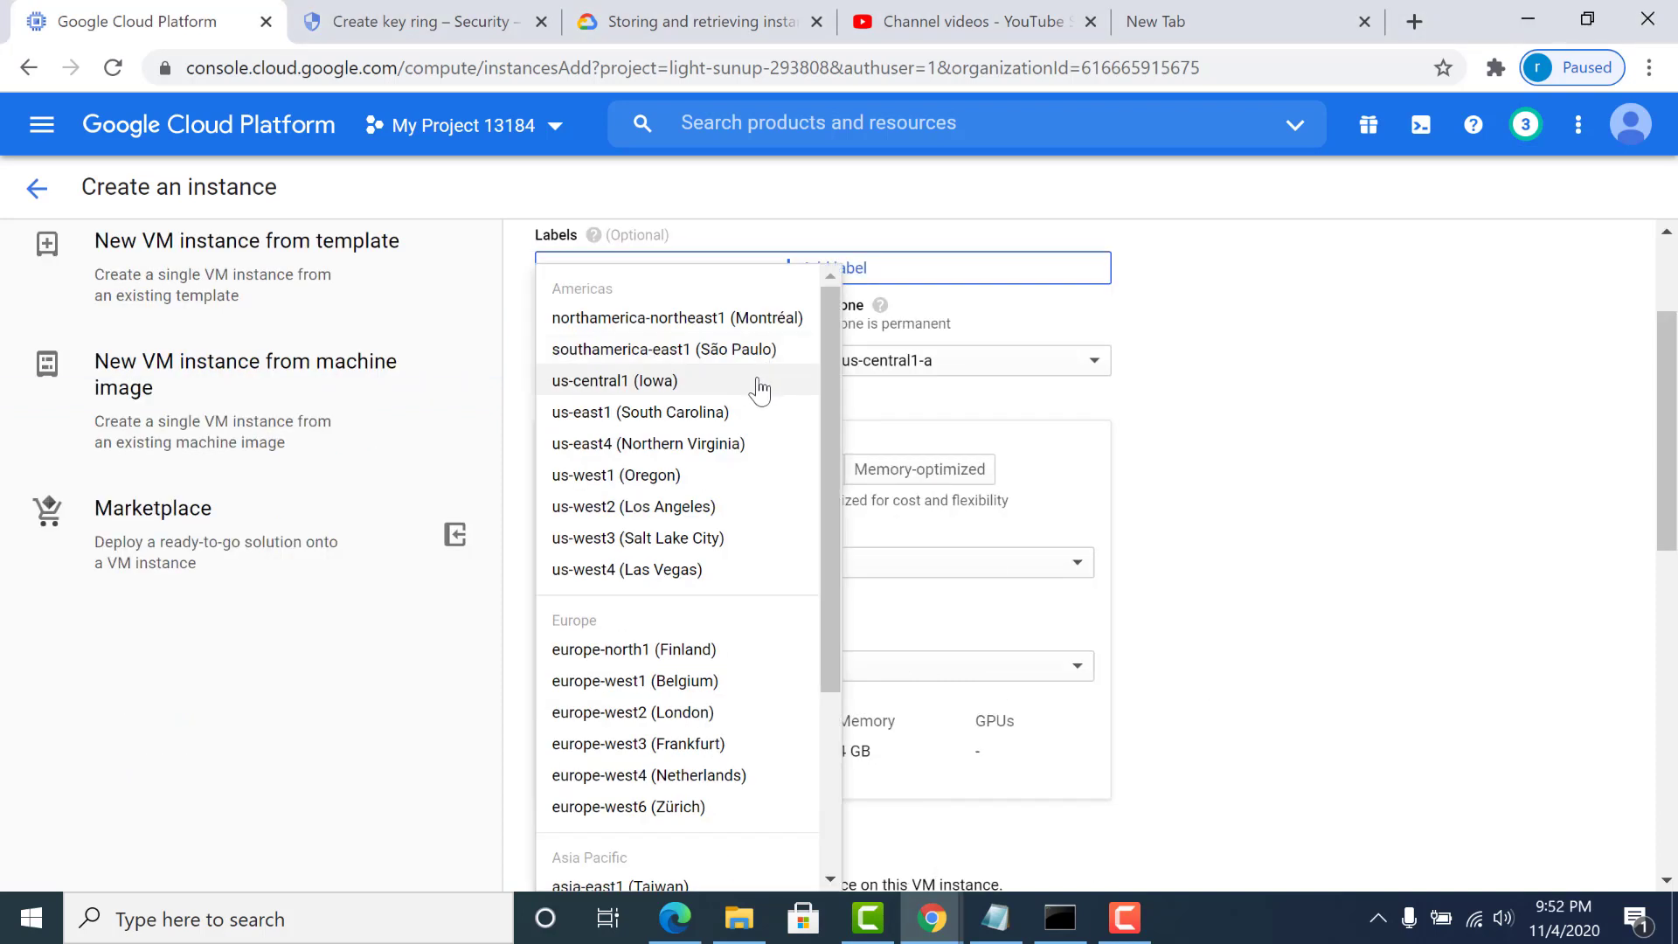
click(759, 382)
click(899, 365)
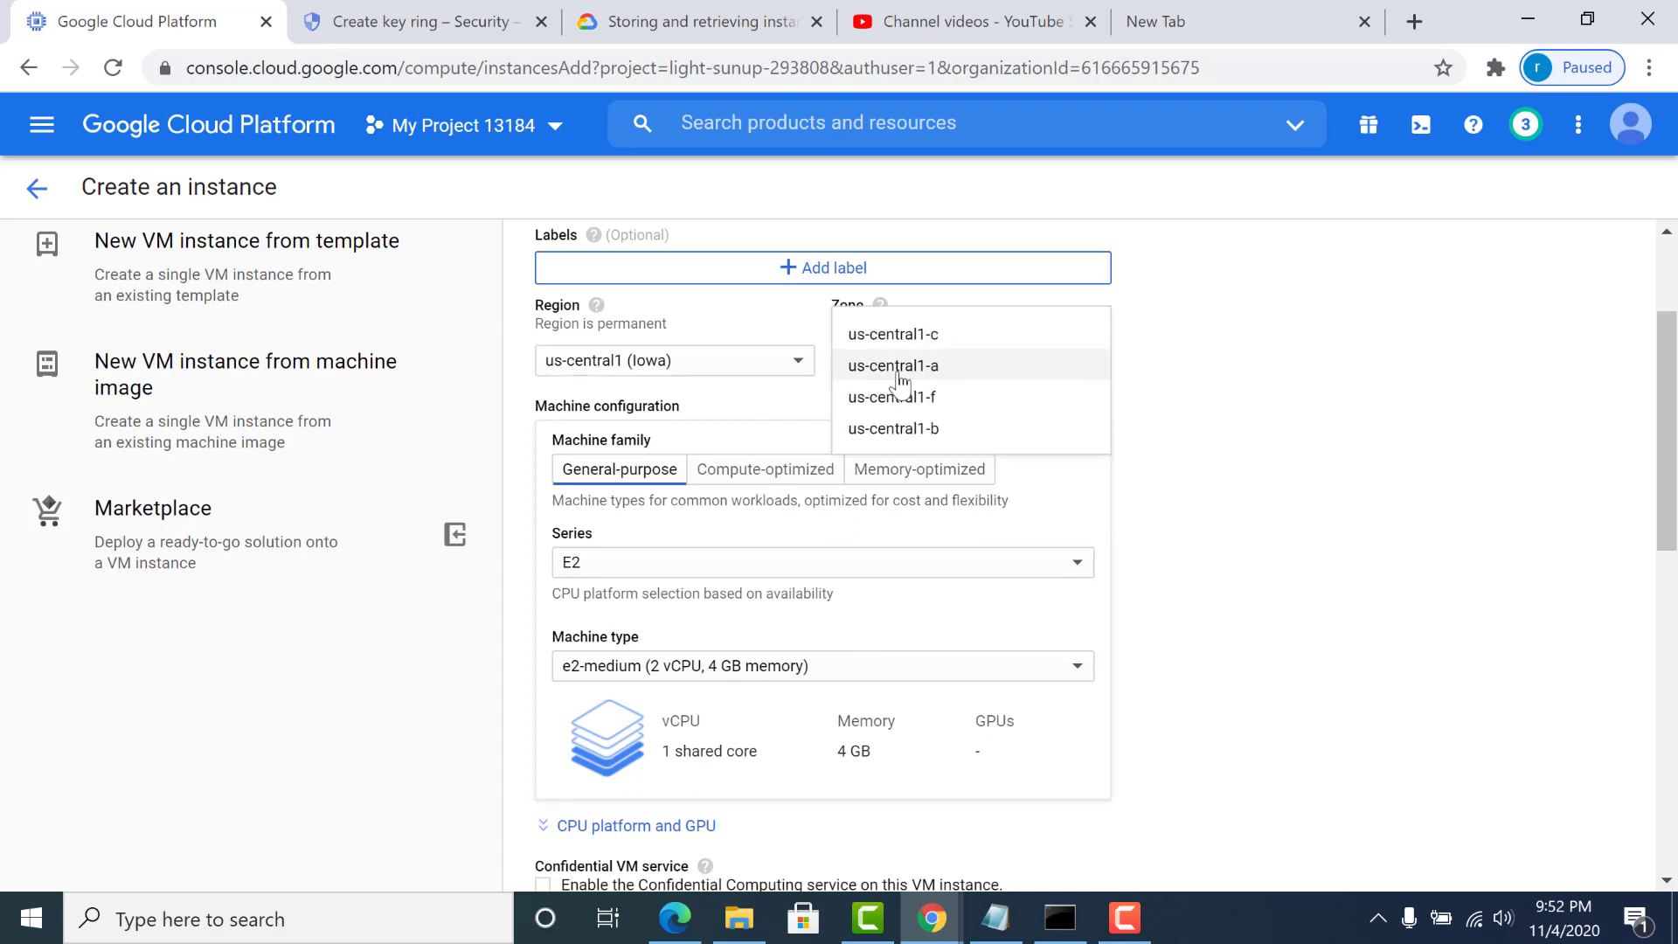
click(900, 376)
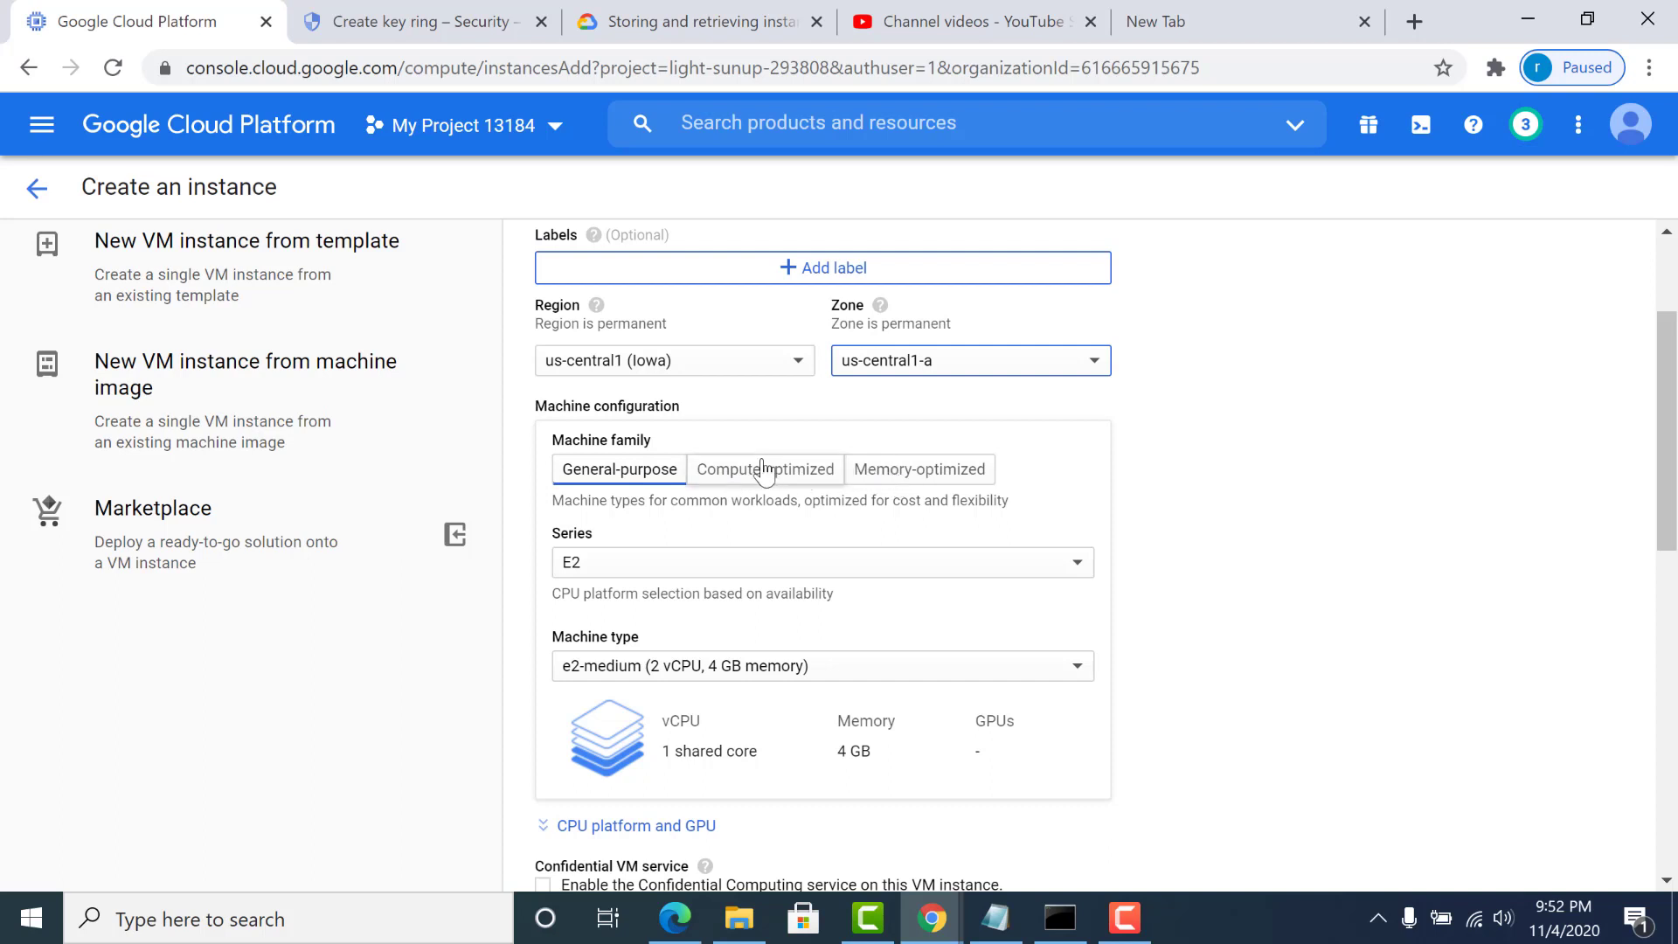
Switch the region to asia-south1 (Mumbai) to compare its machine families, and return it to us-central1 (Iowa).
click(789, 368)
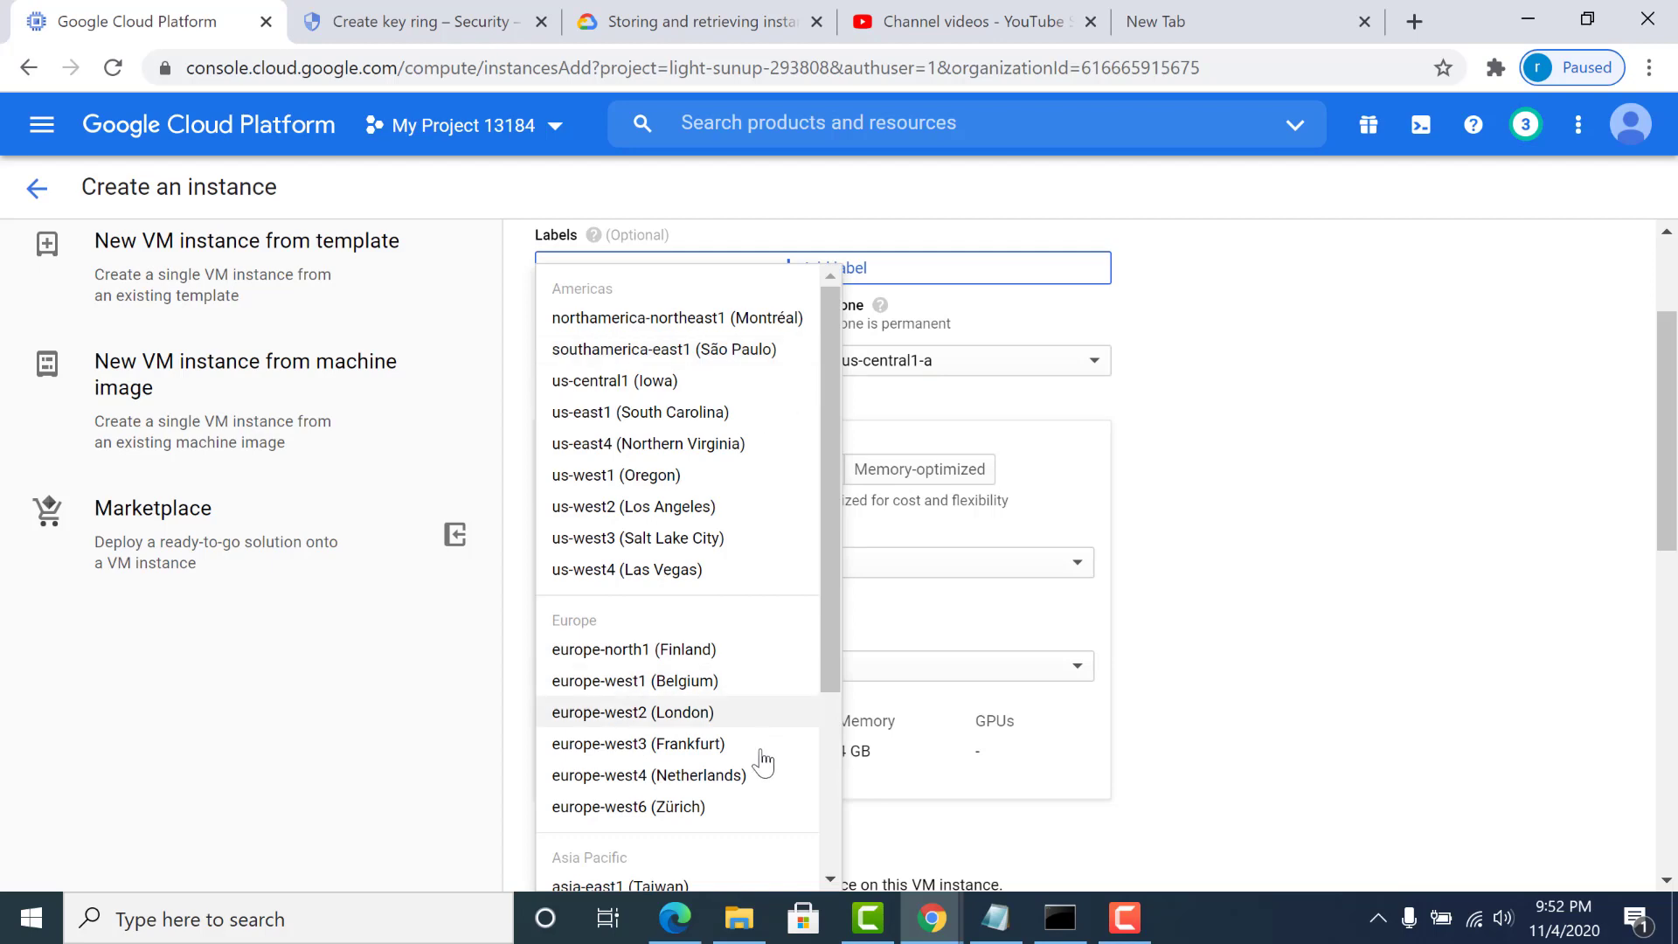
drag(823, 554, 813, 737)
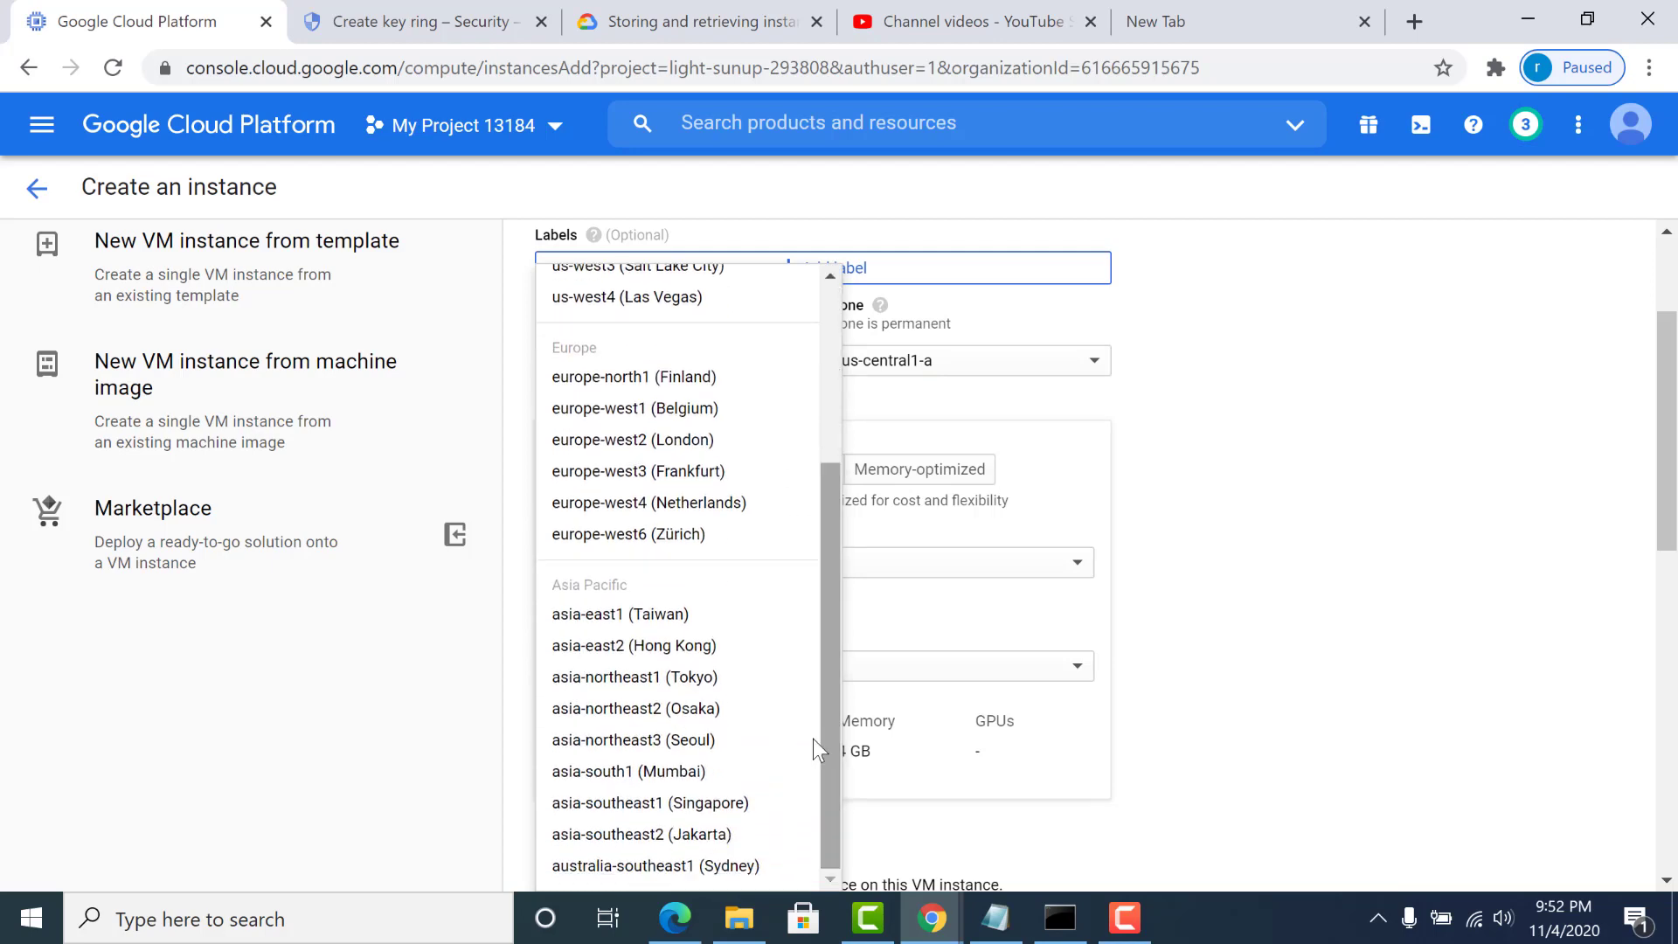
click(711, 777)
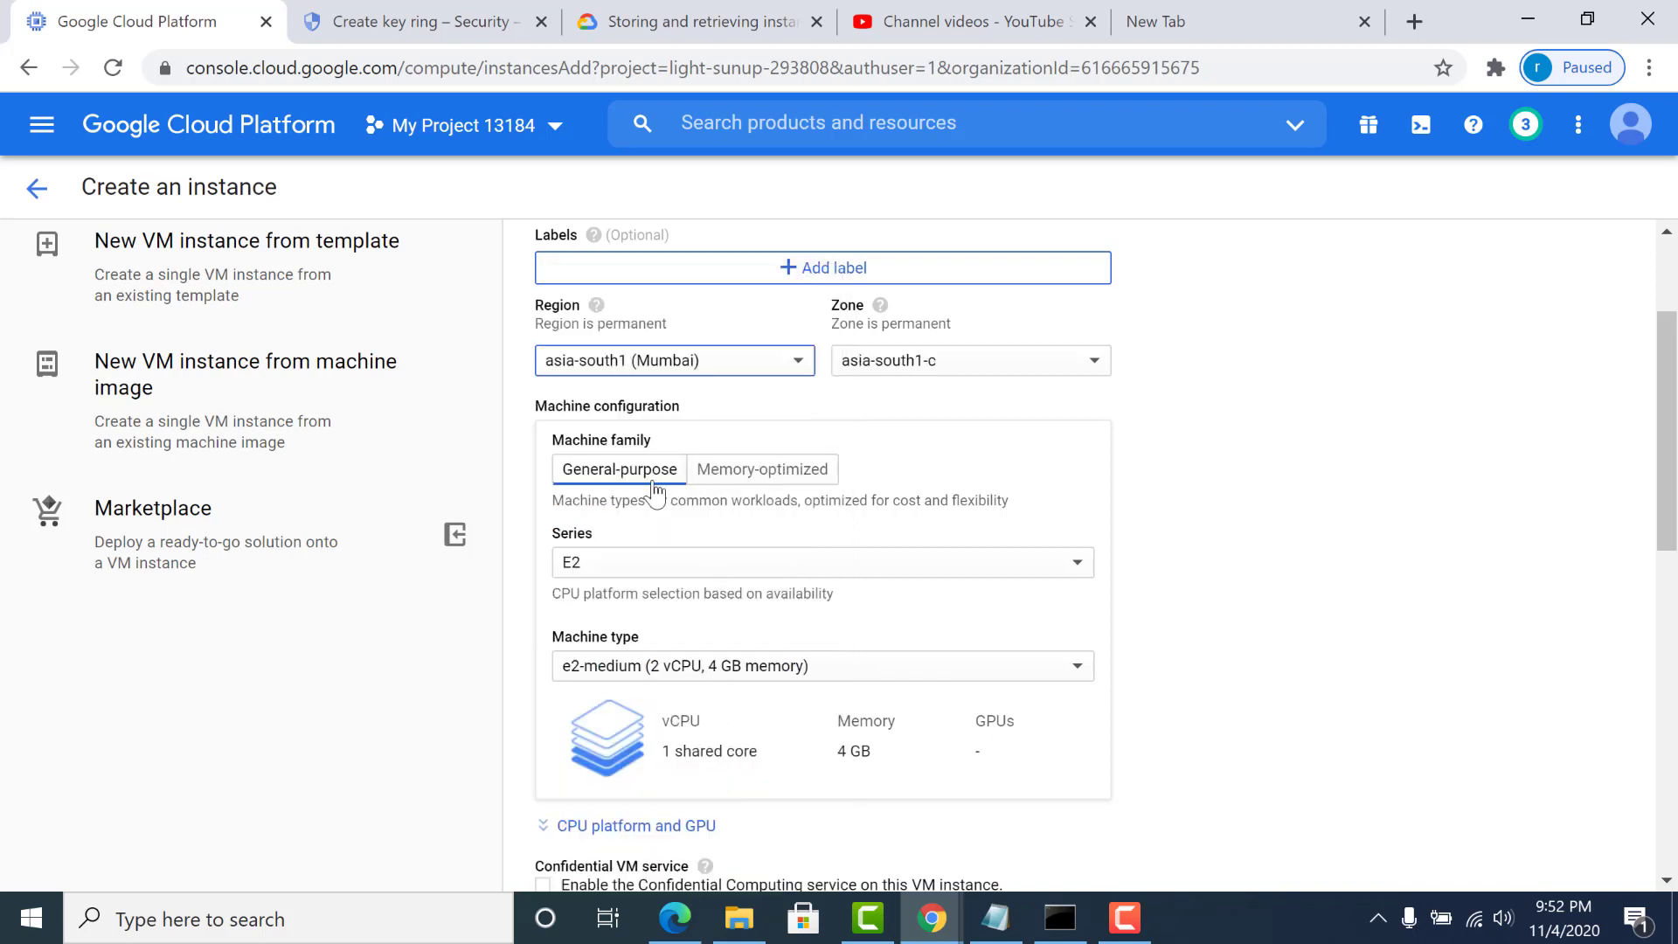
click(759, 364)
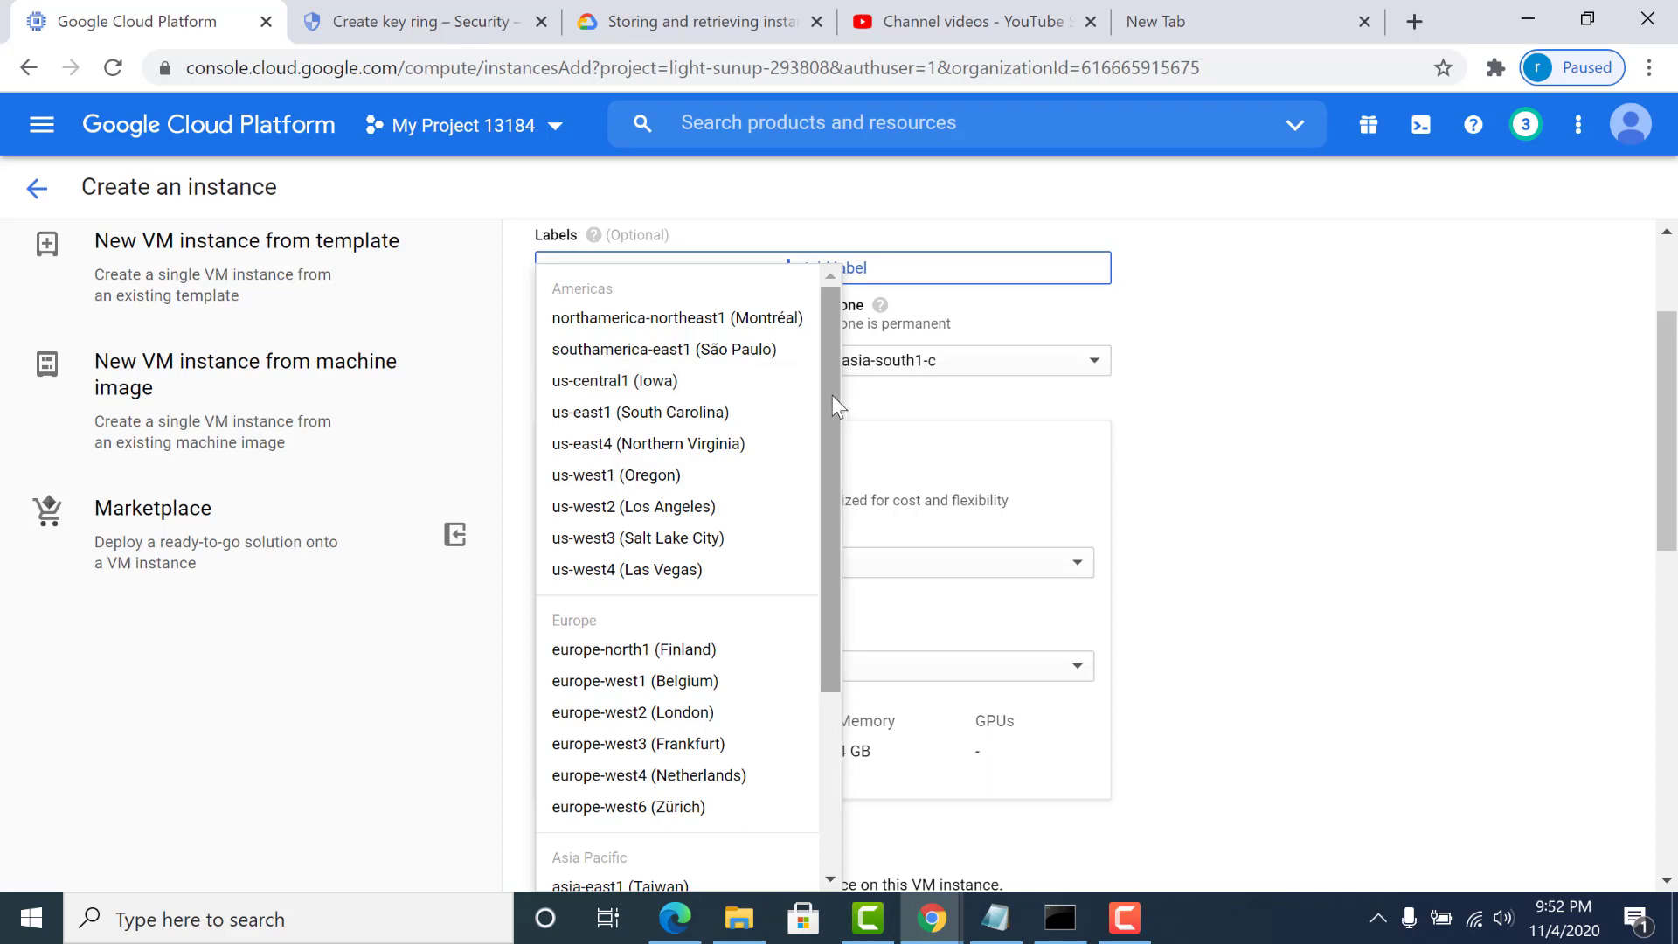
drag(831, 396, 825, 334)
click(709, 380)
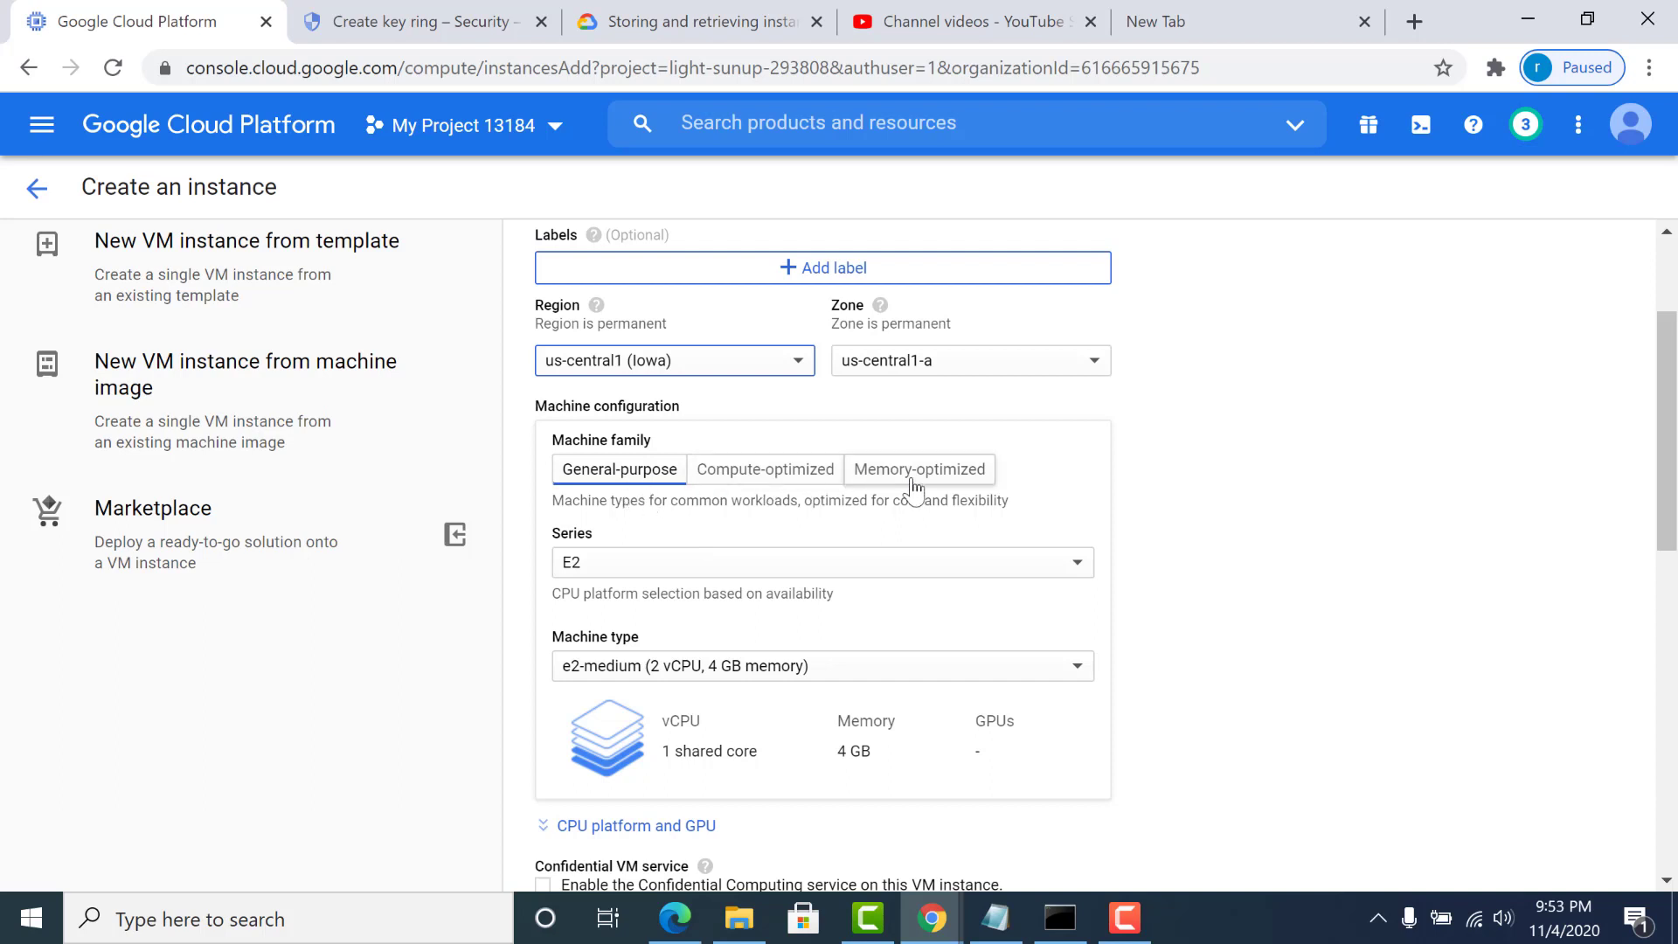
Set the E2 machine type to Custom with 6 vCPU cores and 16 GB of memory.
drag(1665, 453, 1665, 500)
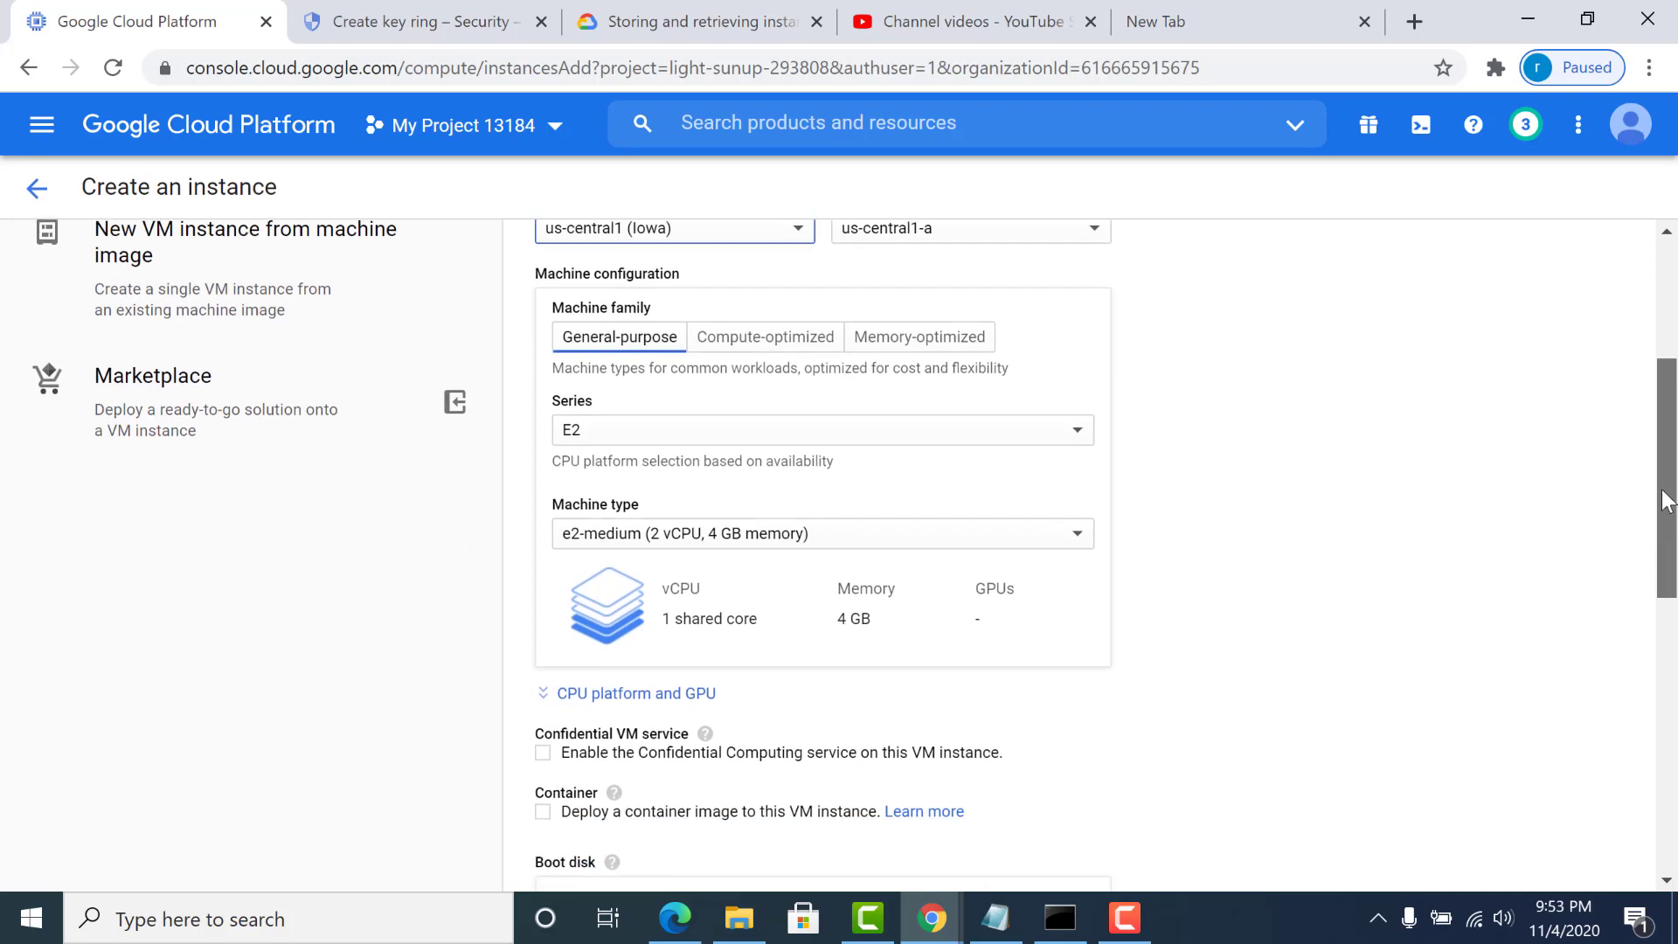
click(1067, 446)
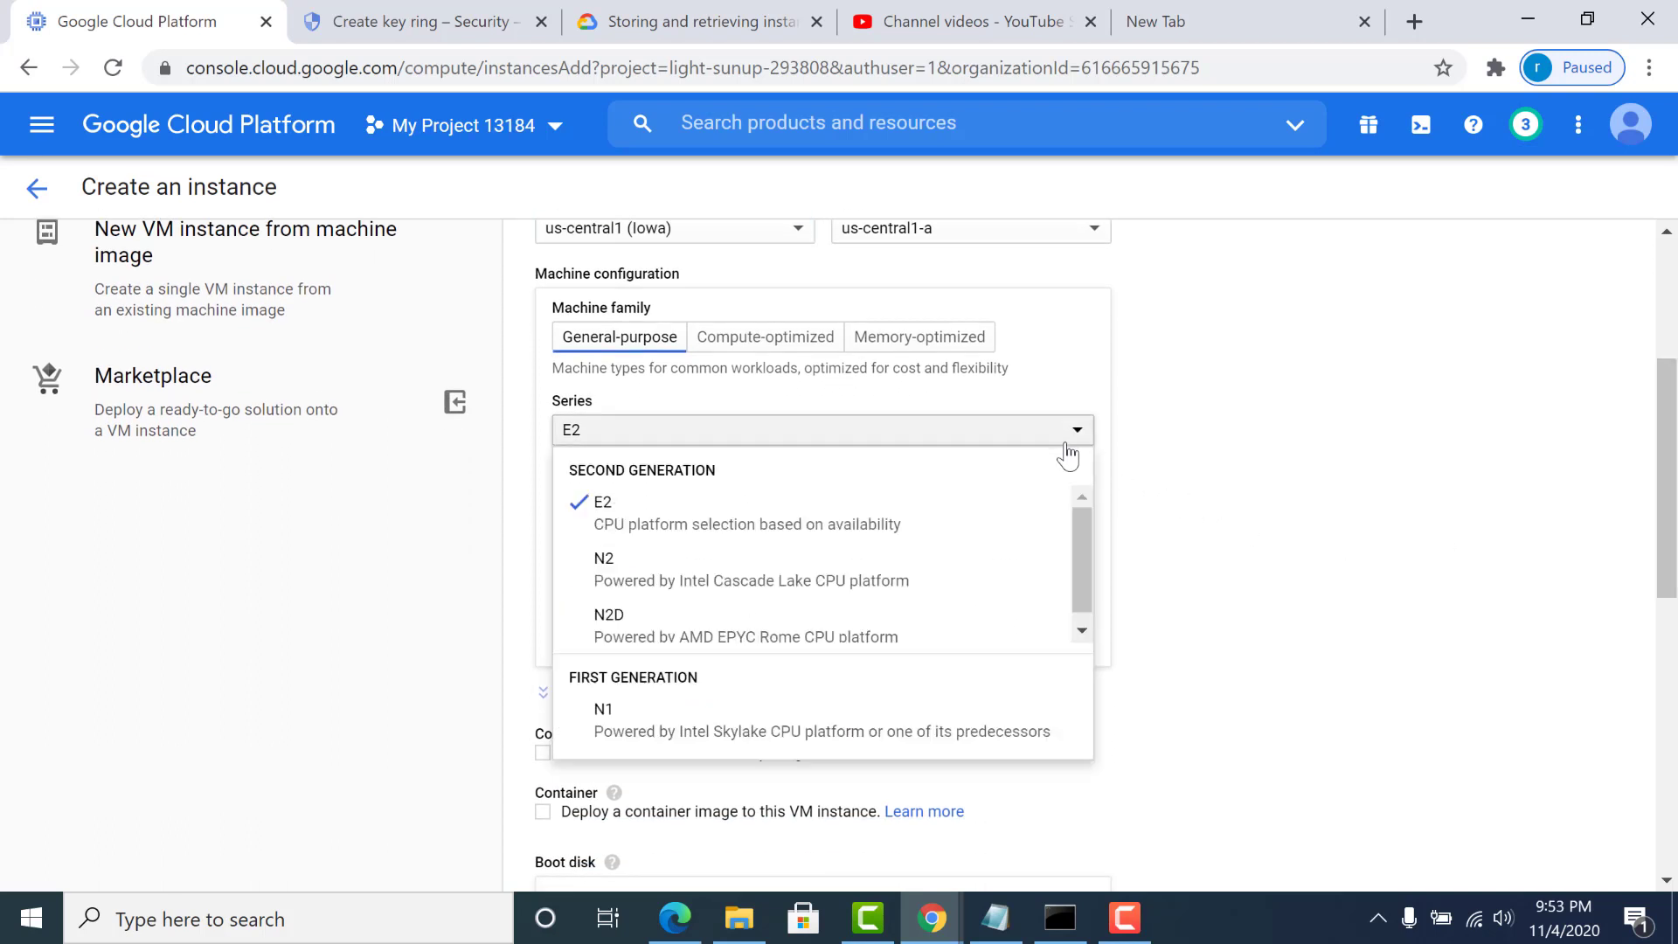
click(1176, 476)
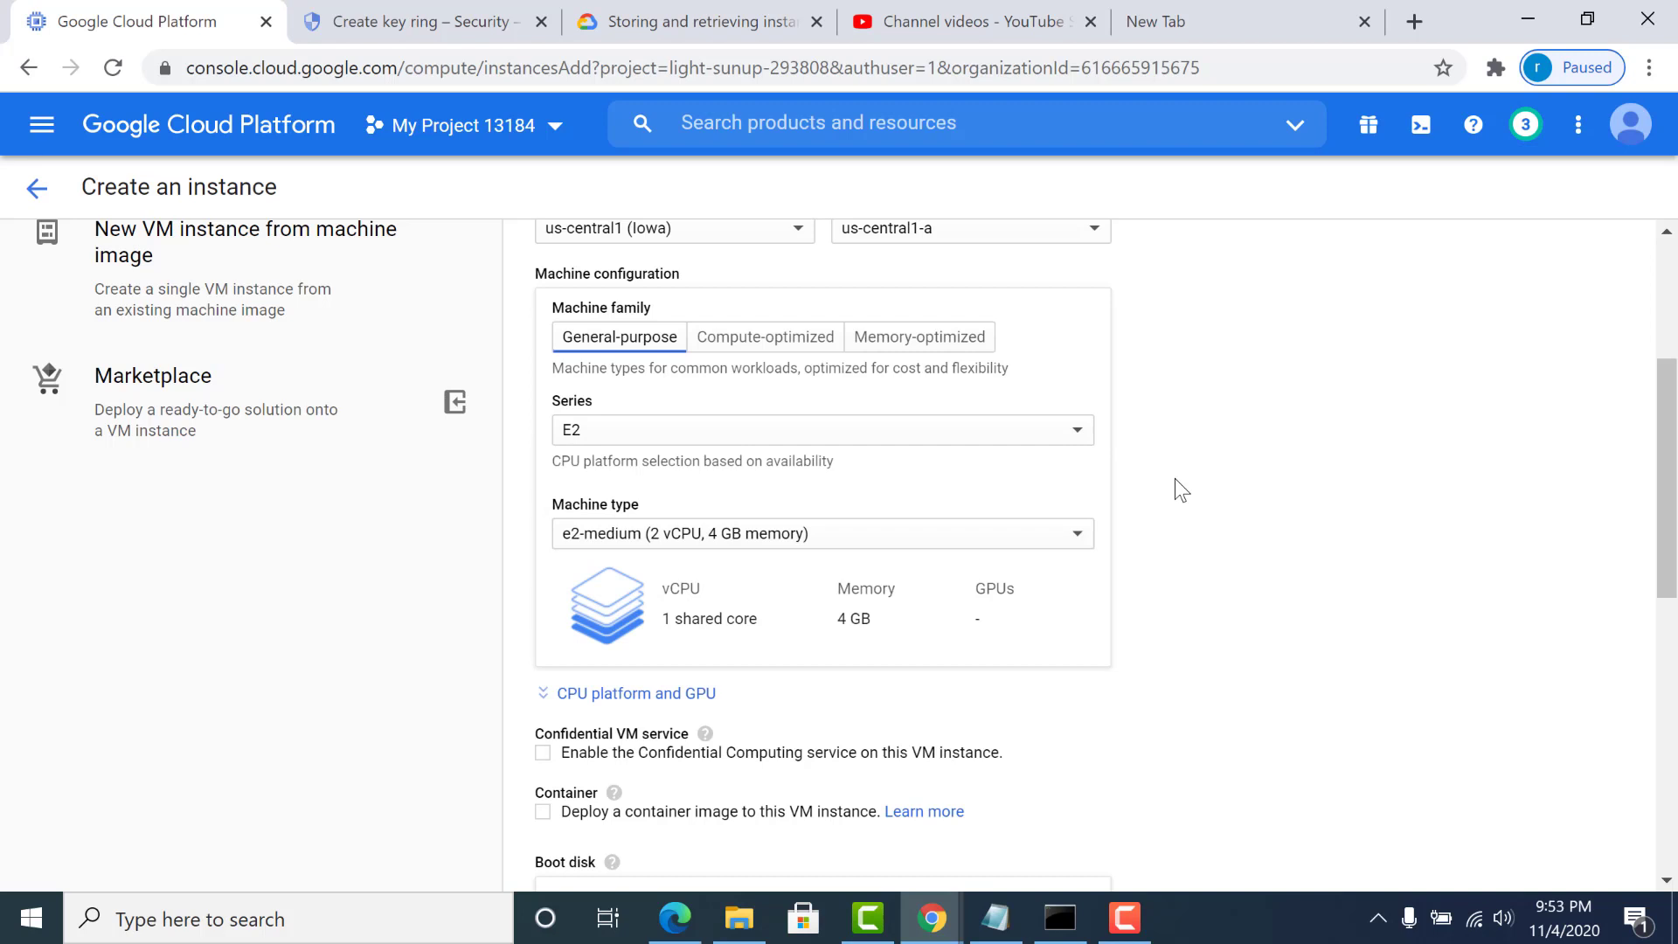
click(1066, 529)
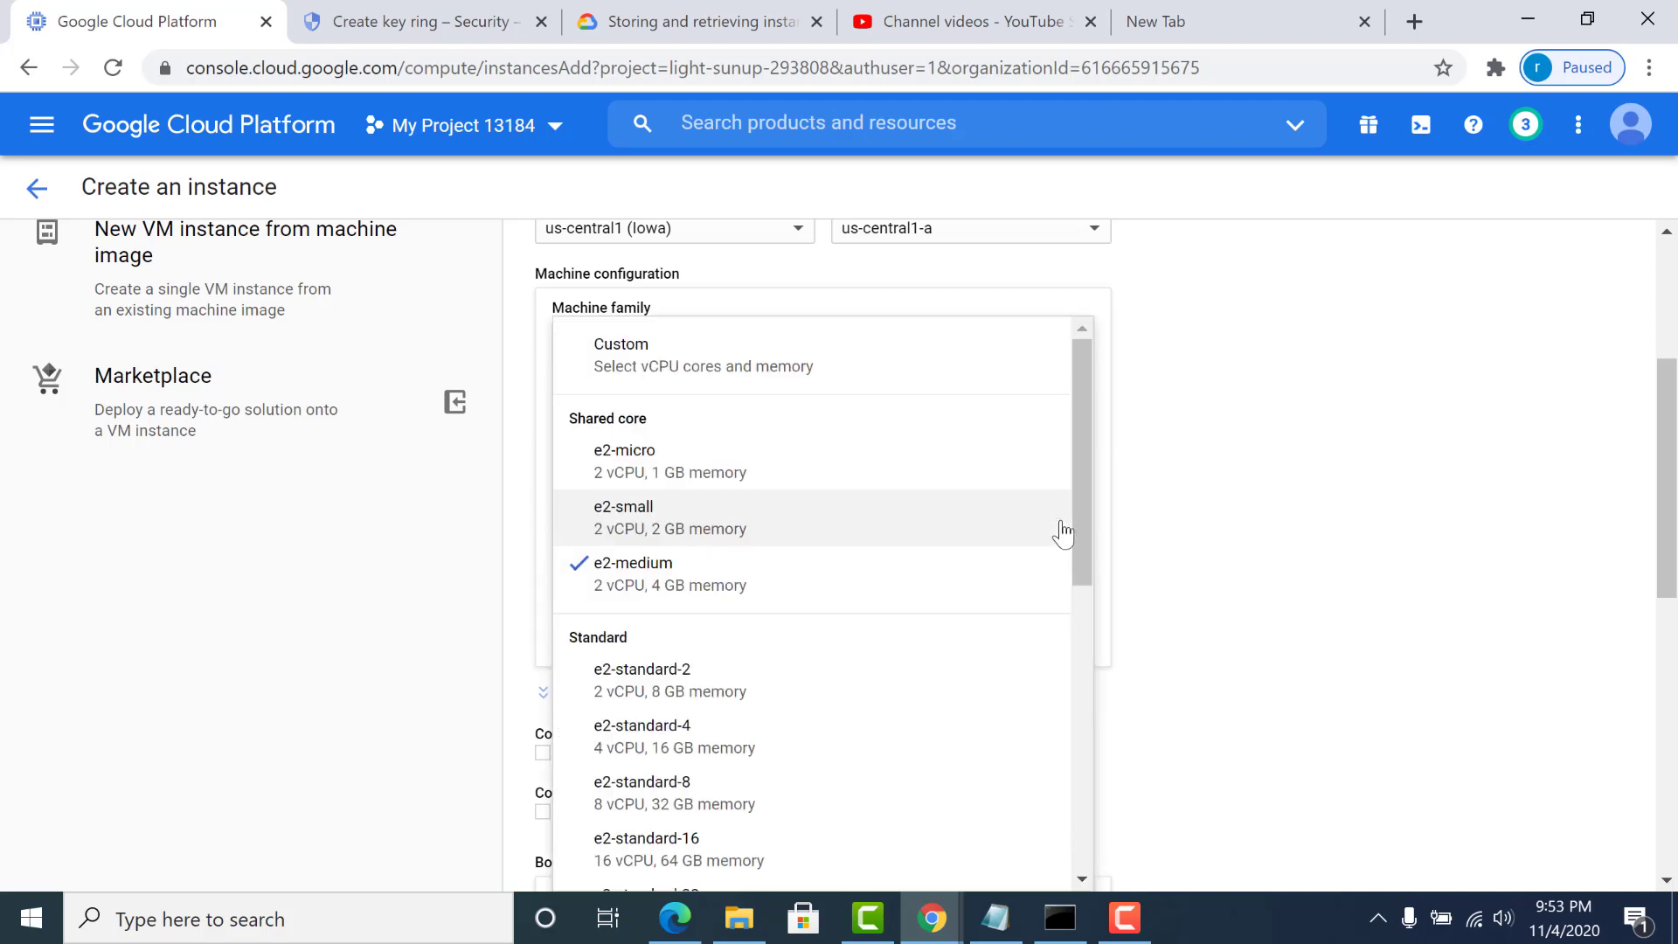
click(990, 356)
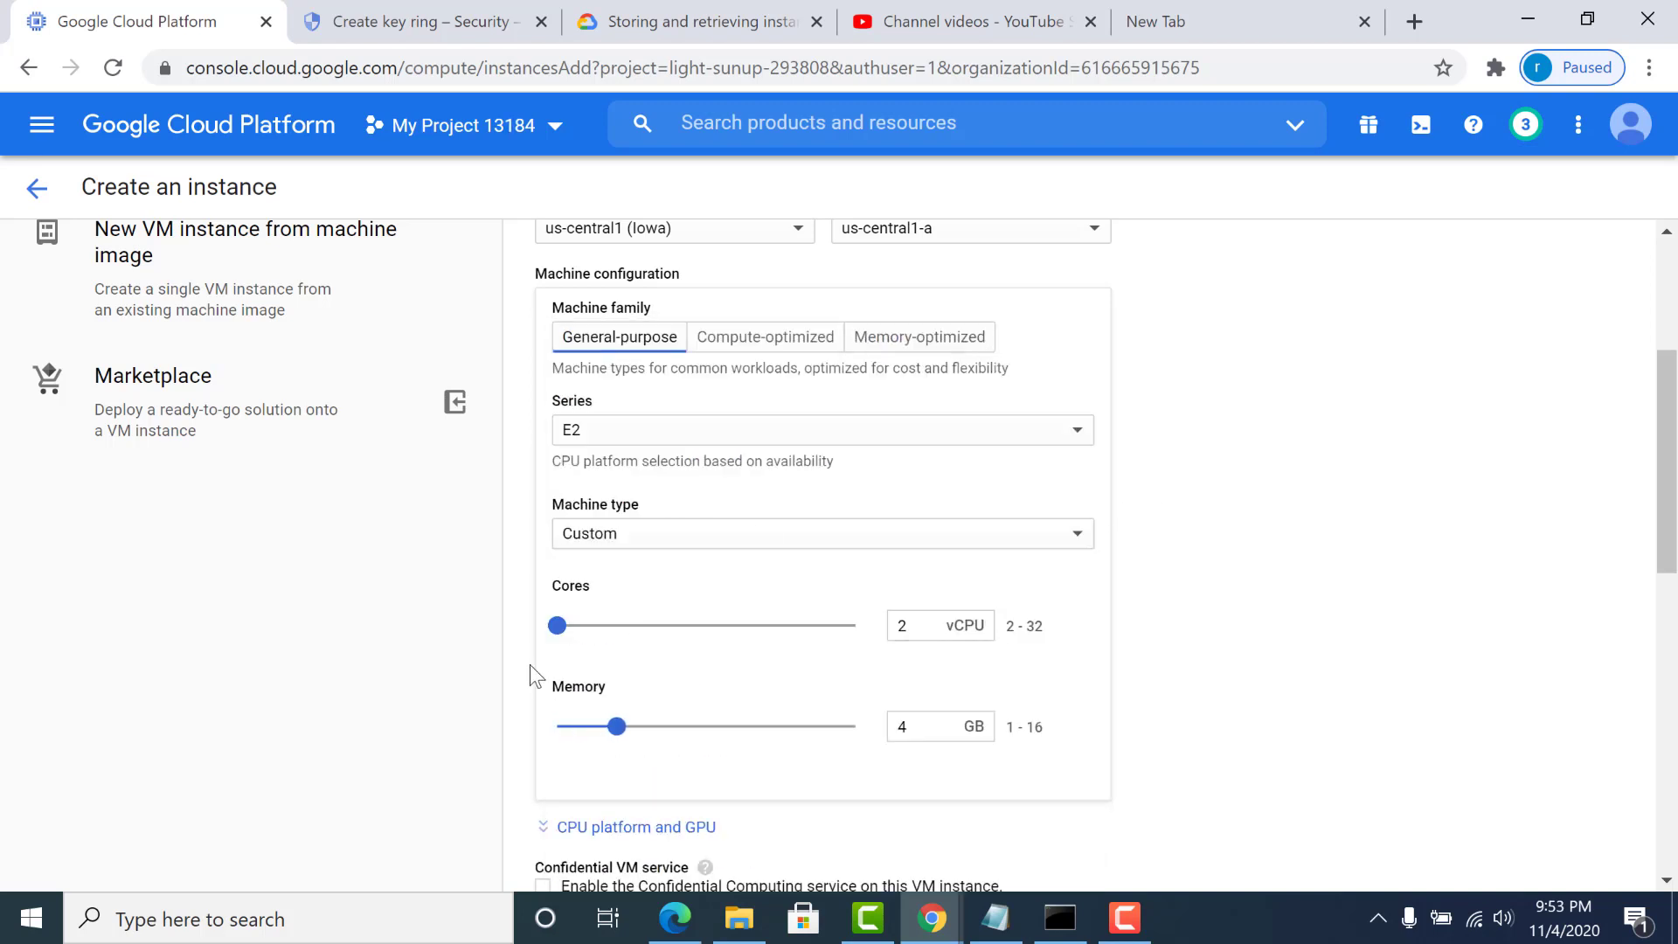
drag(562, 632, 601, 633)
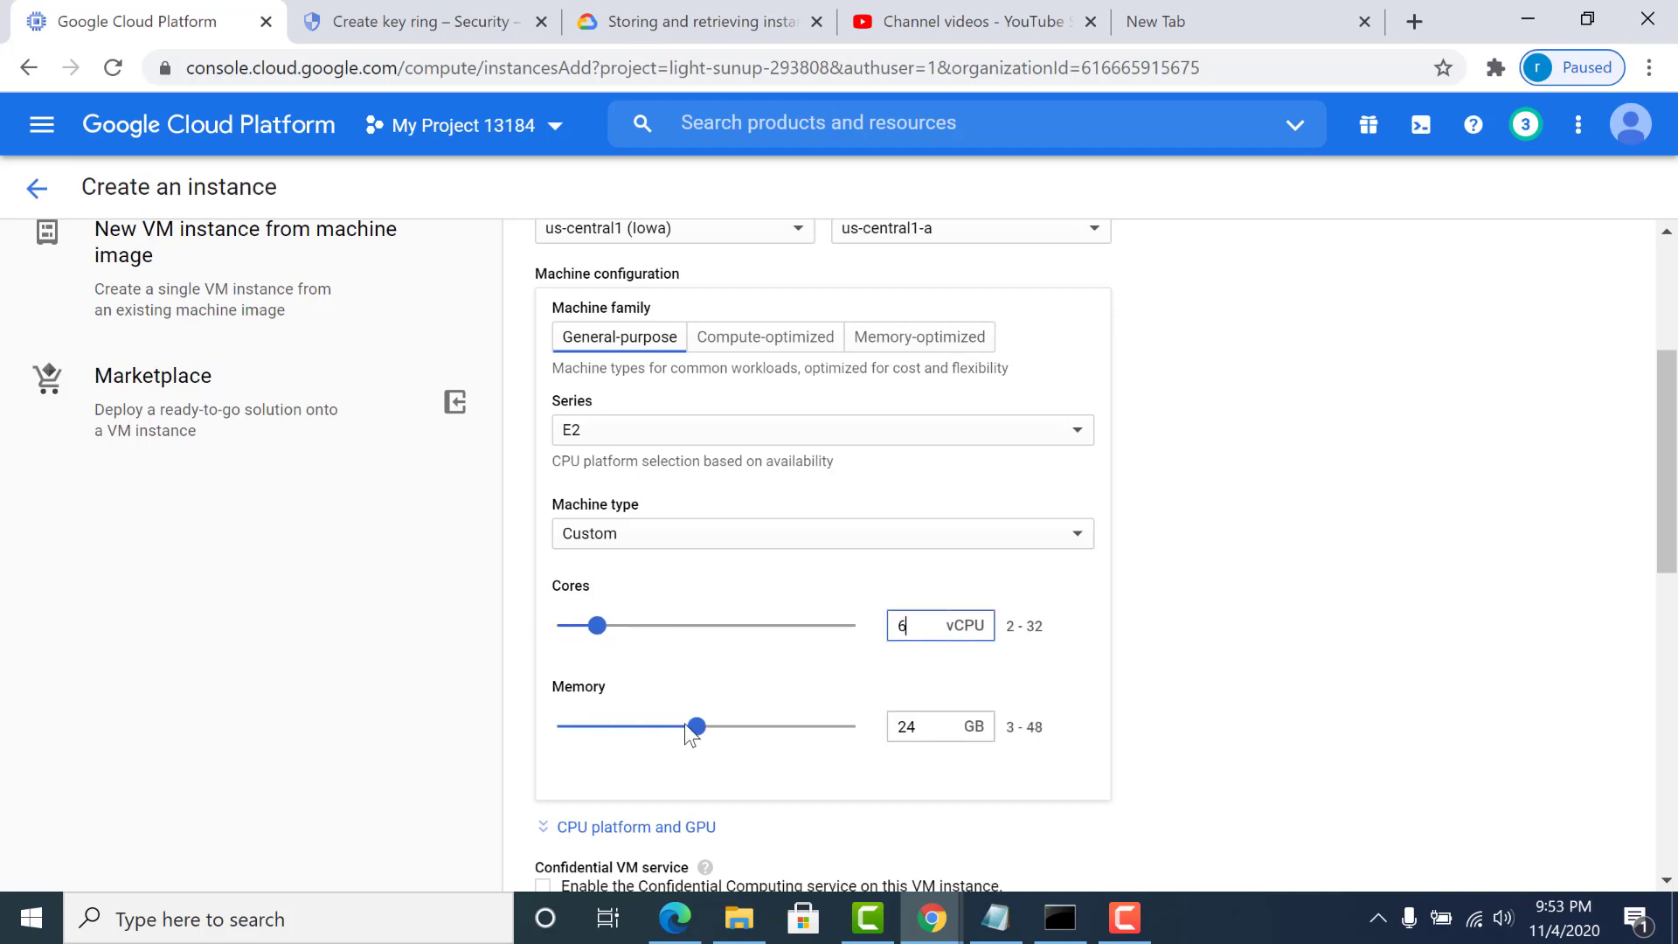
mouse_move(678, 728)
mouse_down()
mouse_move(619, 728)
mouse_move(683, 727)
mouse_move(645, 727)
mouse_up()
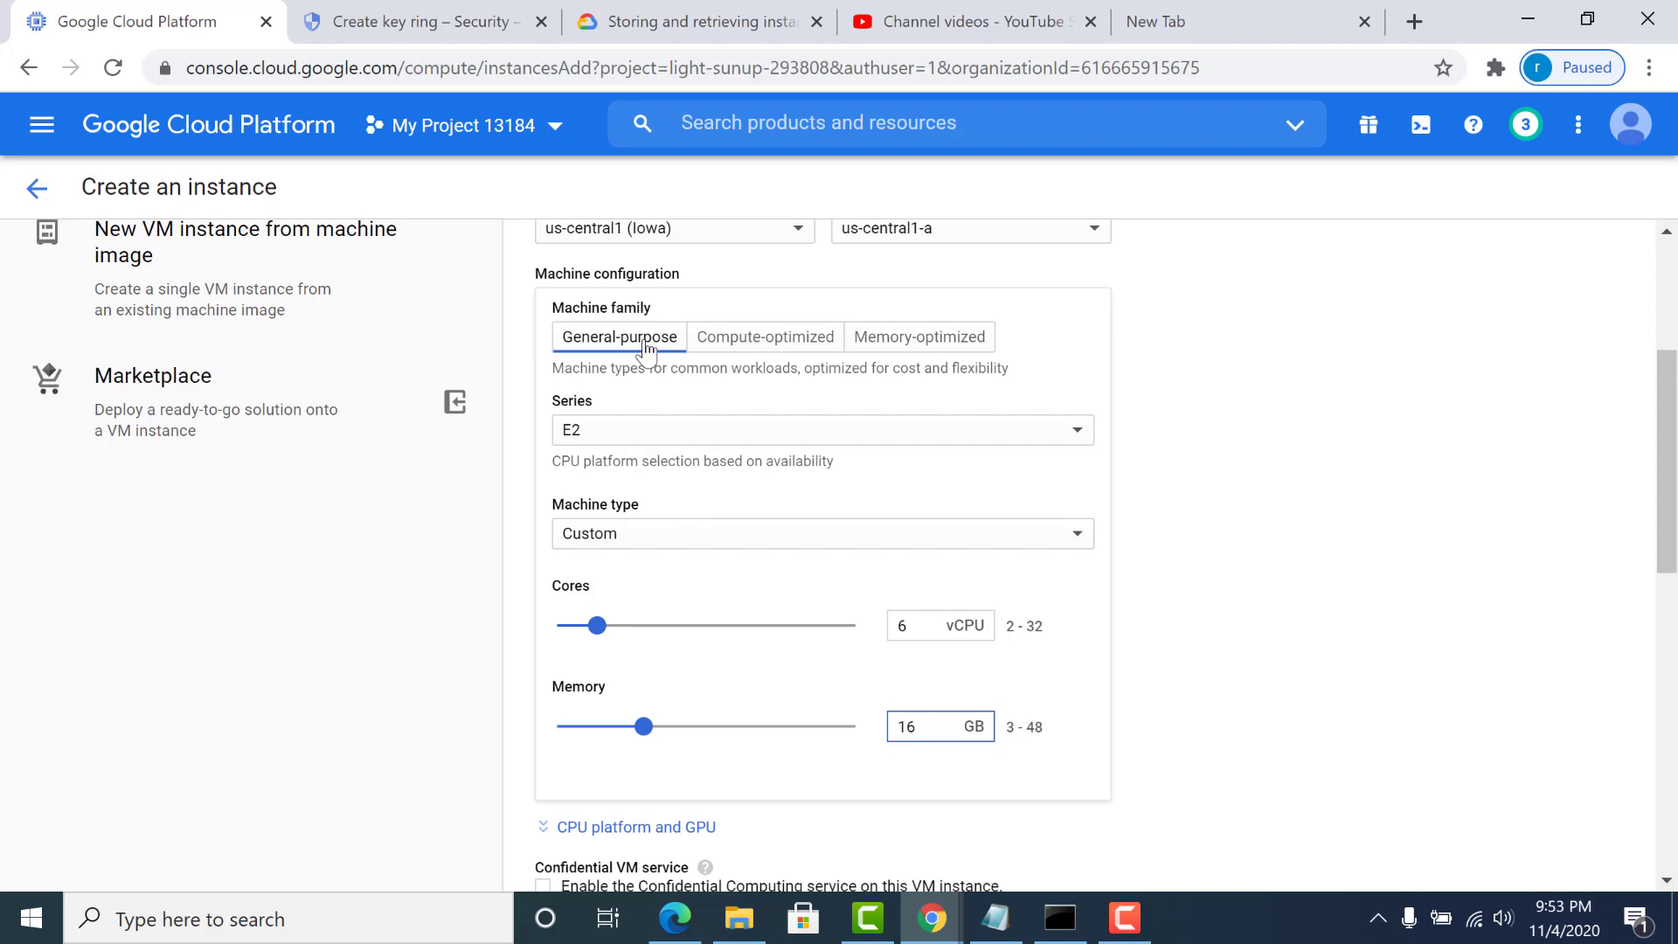
Change the machine series to N1 and expand the CPU platform and GPU options.
click(643, 428)
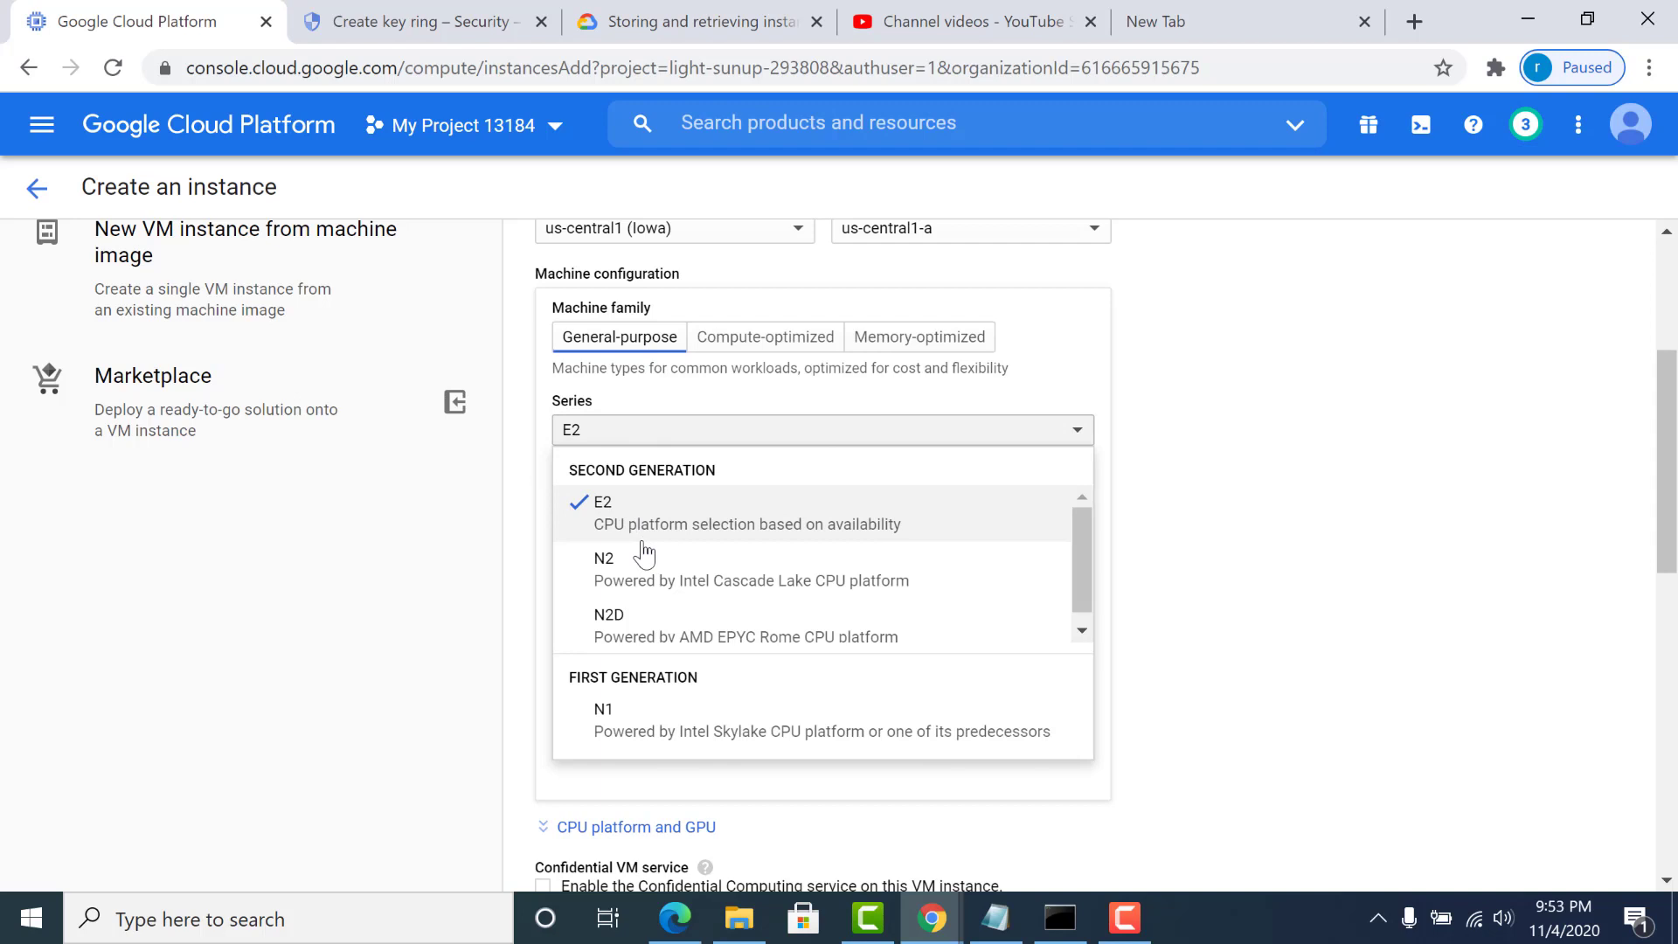
click(645, 723)
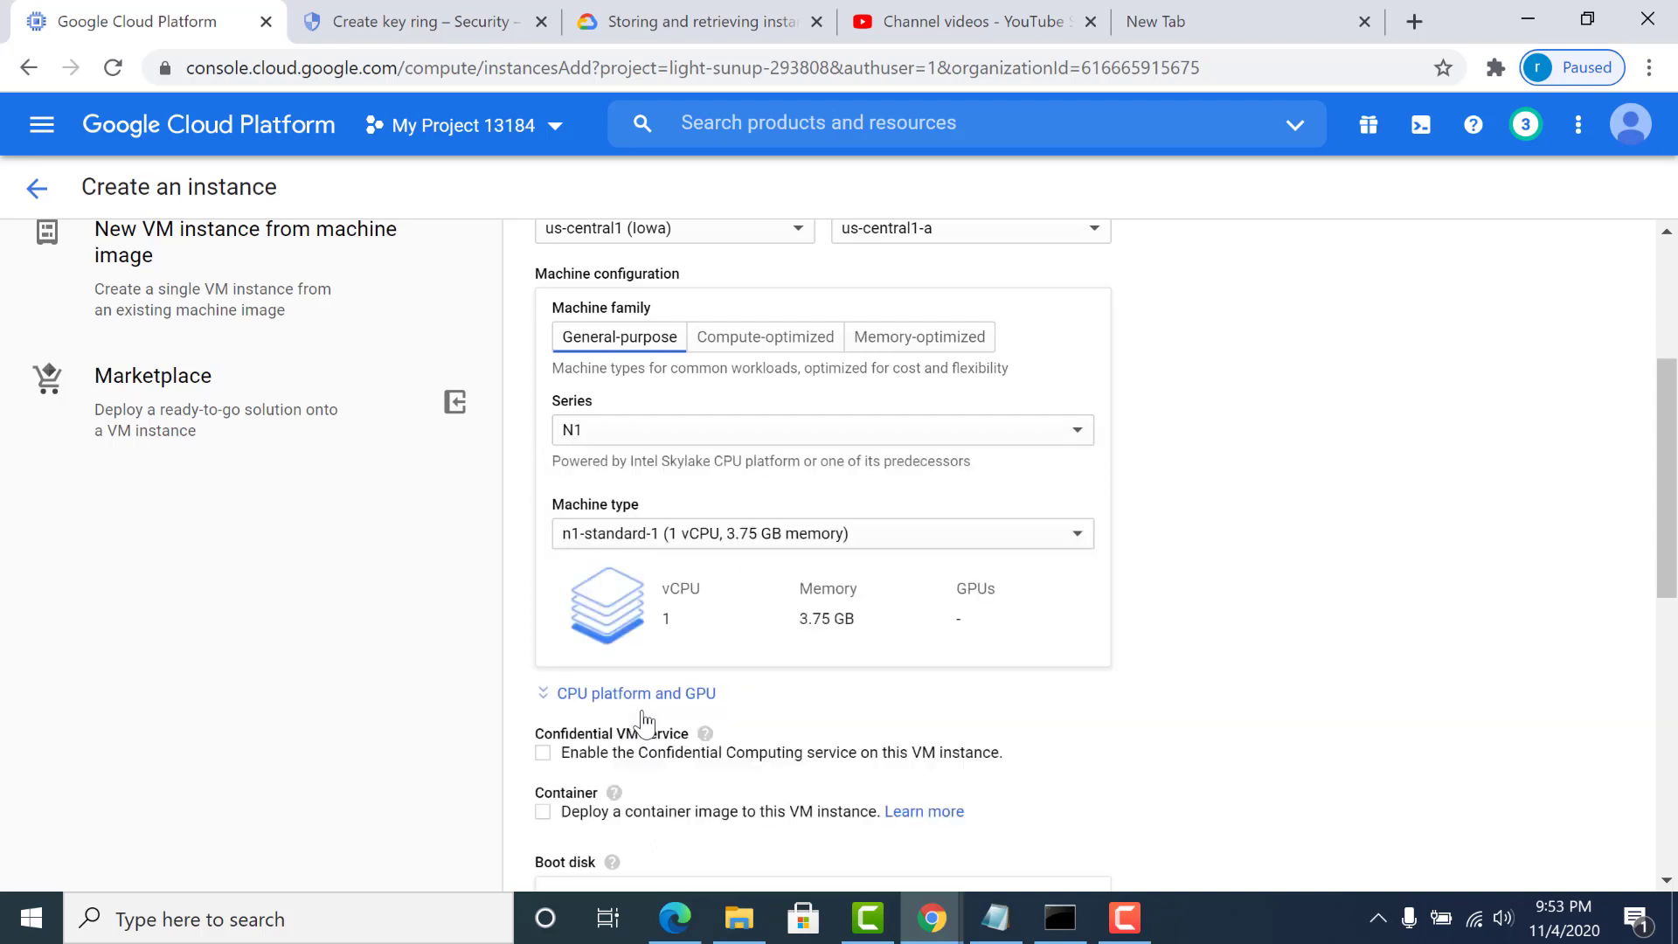
click(591, 696)
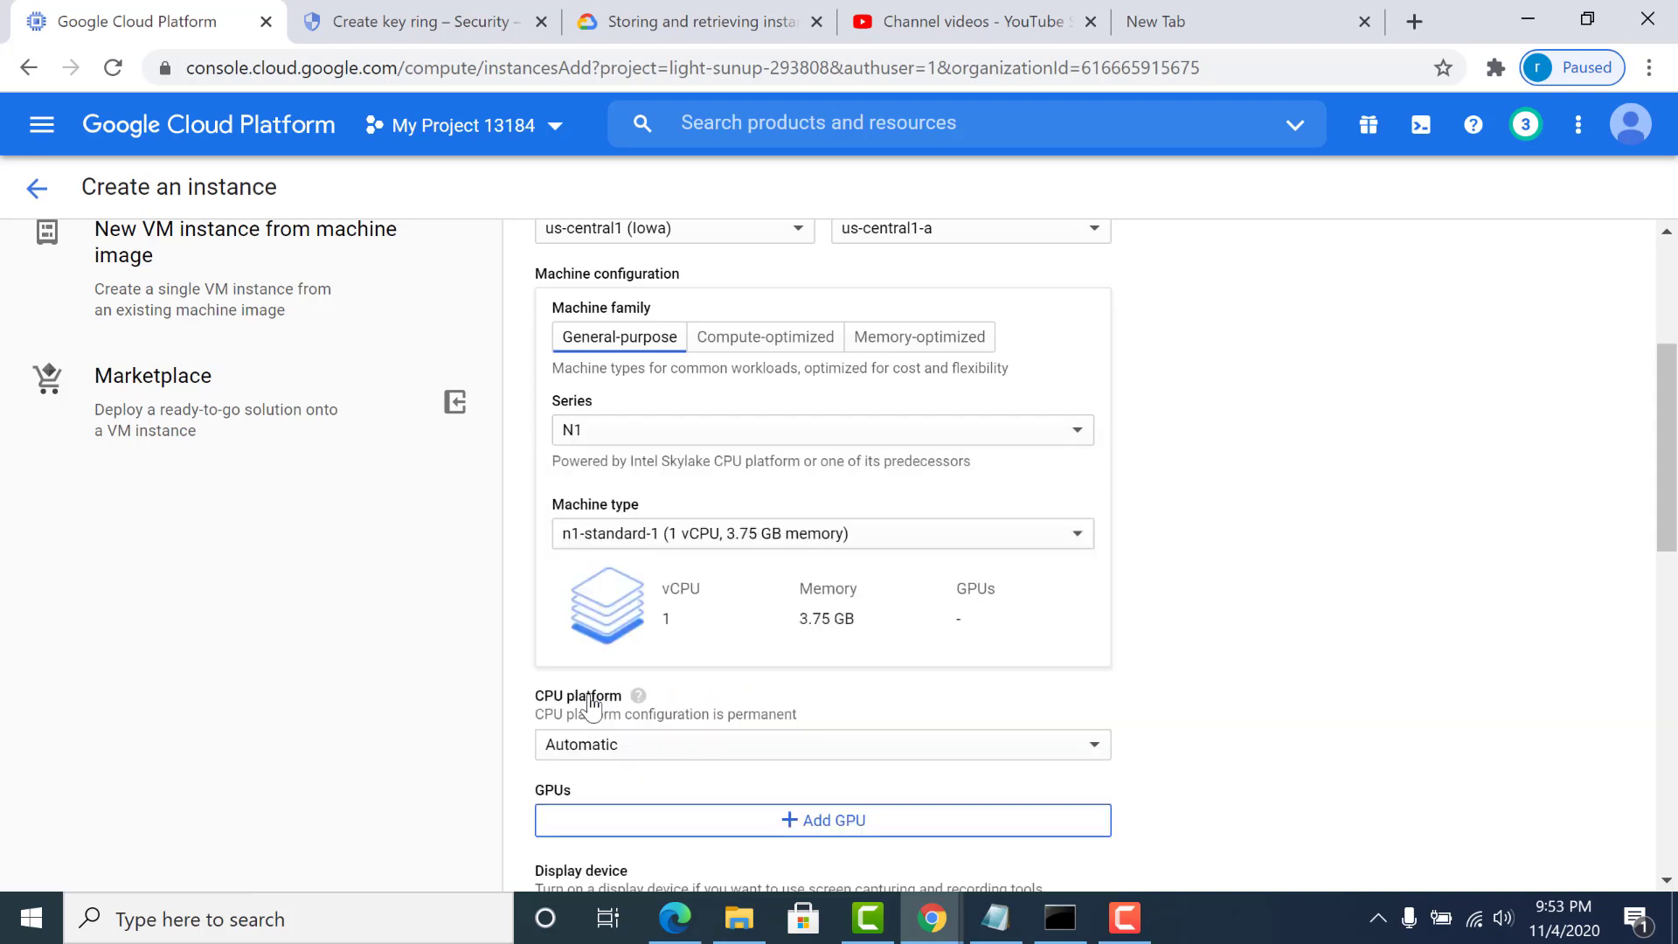
Switch the machine series back to E2 and review its CPU platform and GPU options.
click(671, 435)
click(666, 521)
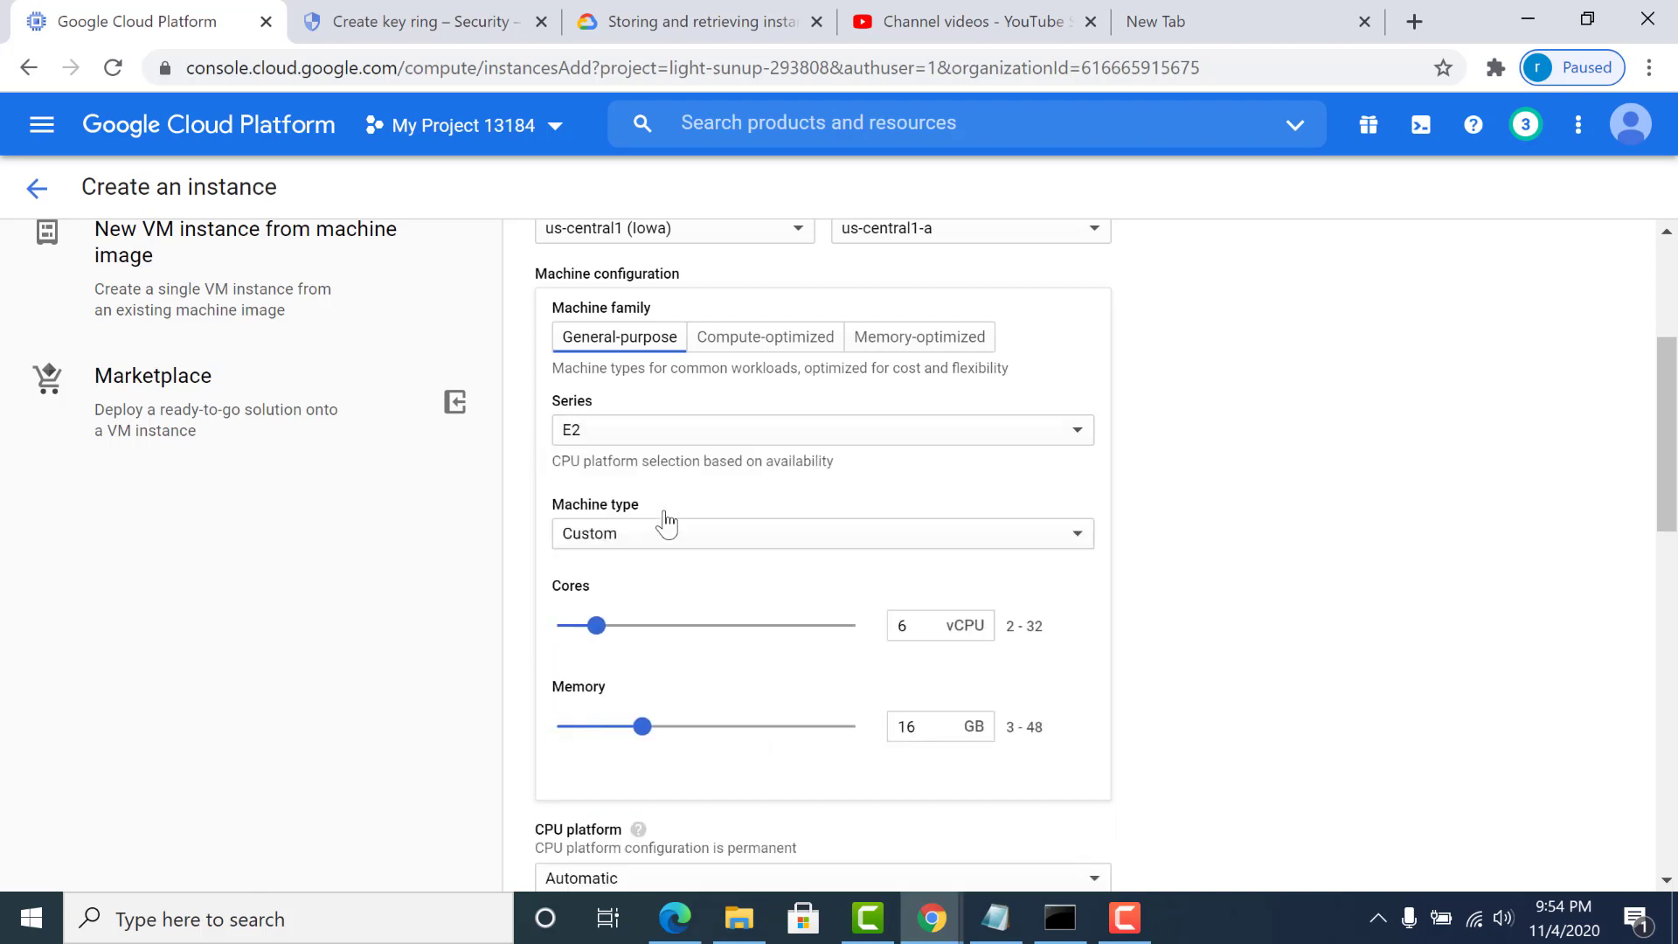
scroll(1275, 611, down, 2)
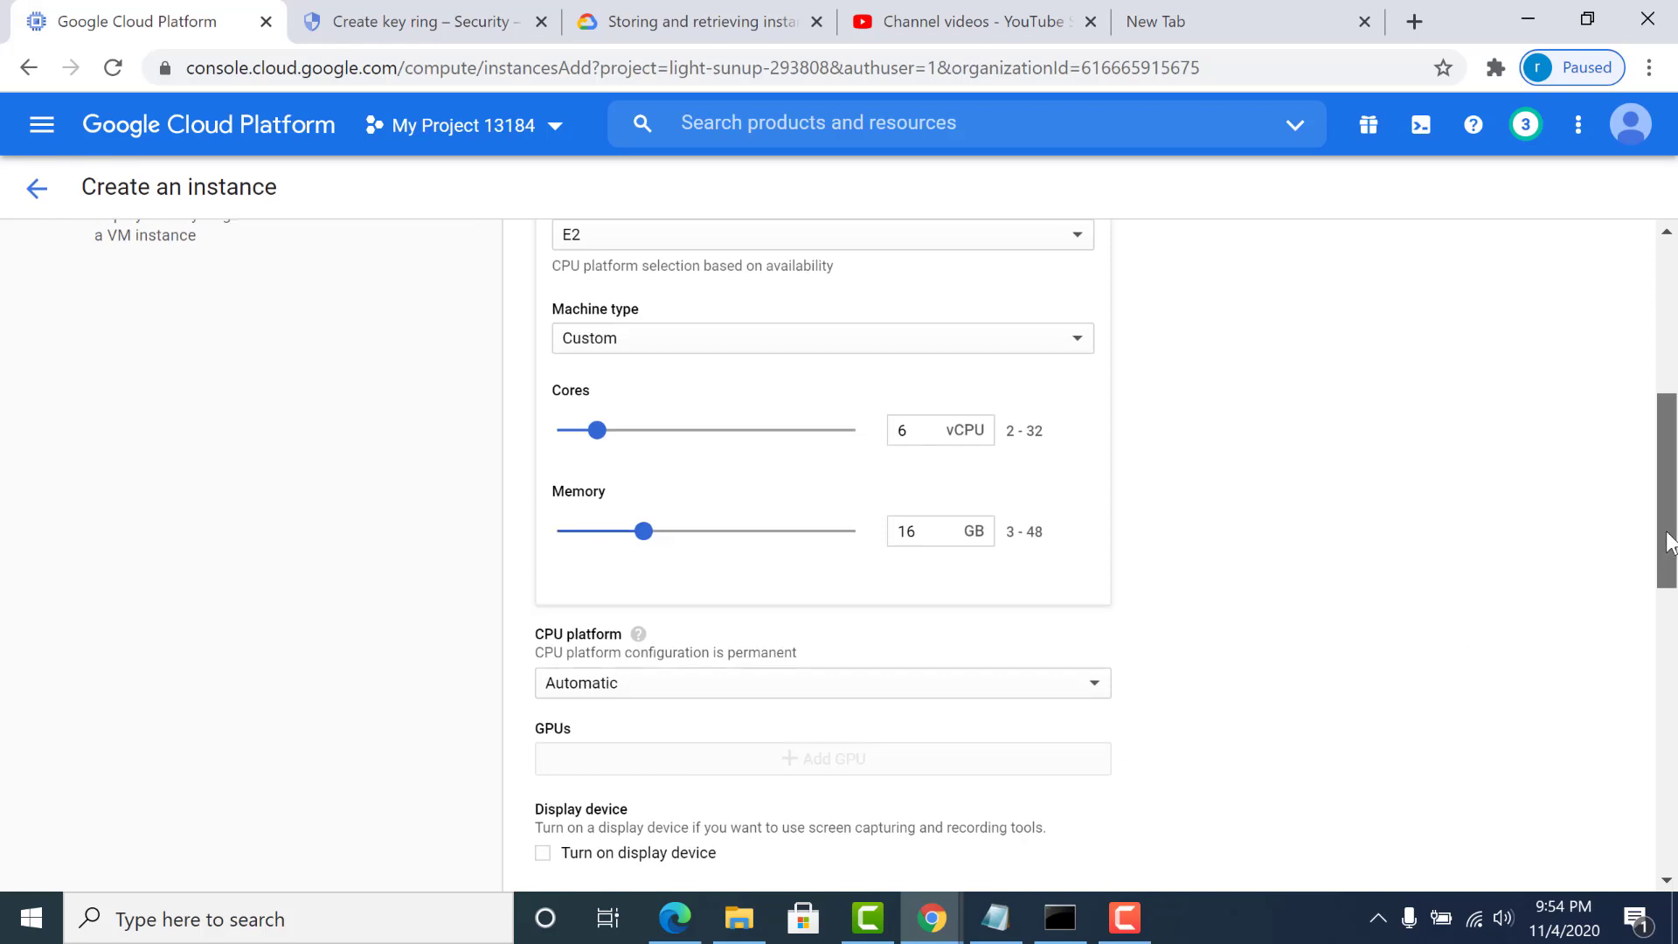
drag(1666, 534, 1668, 560)
scroll(1668, 559, up, 3)
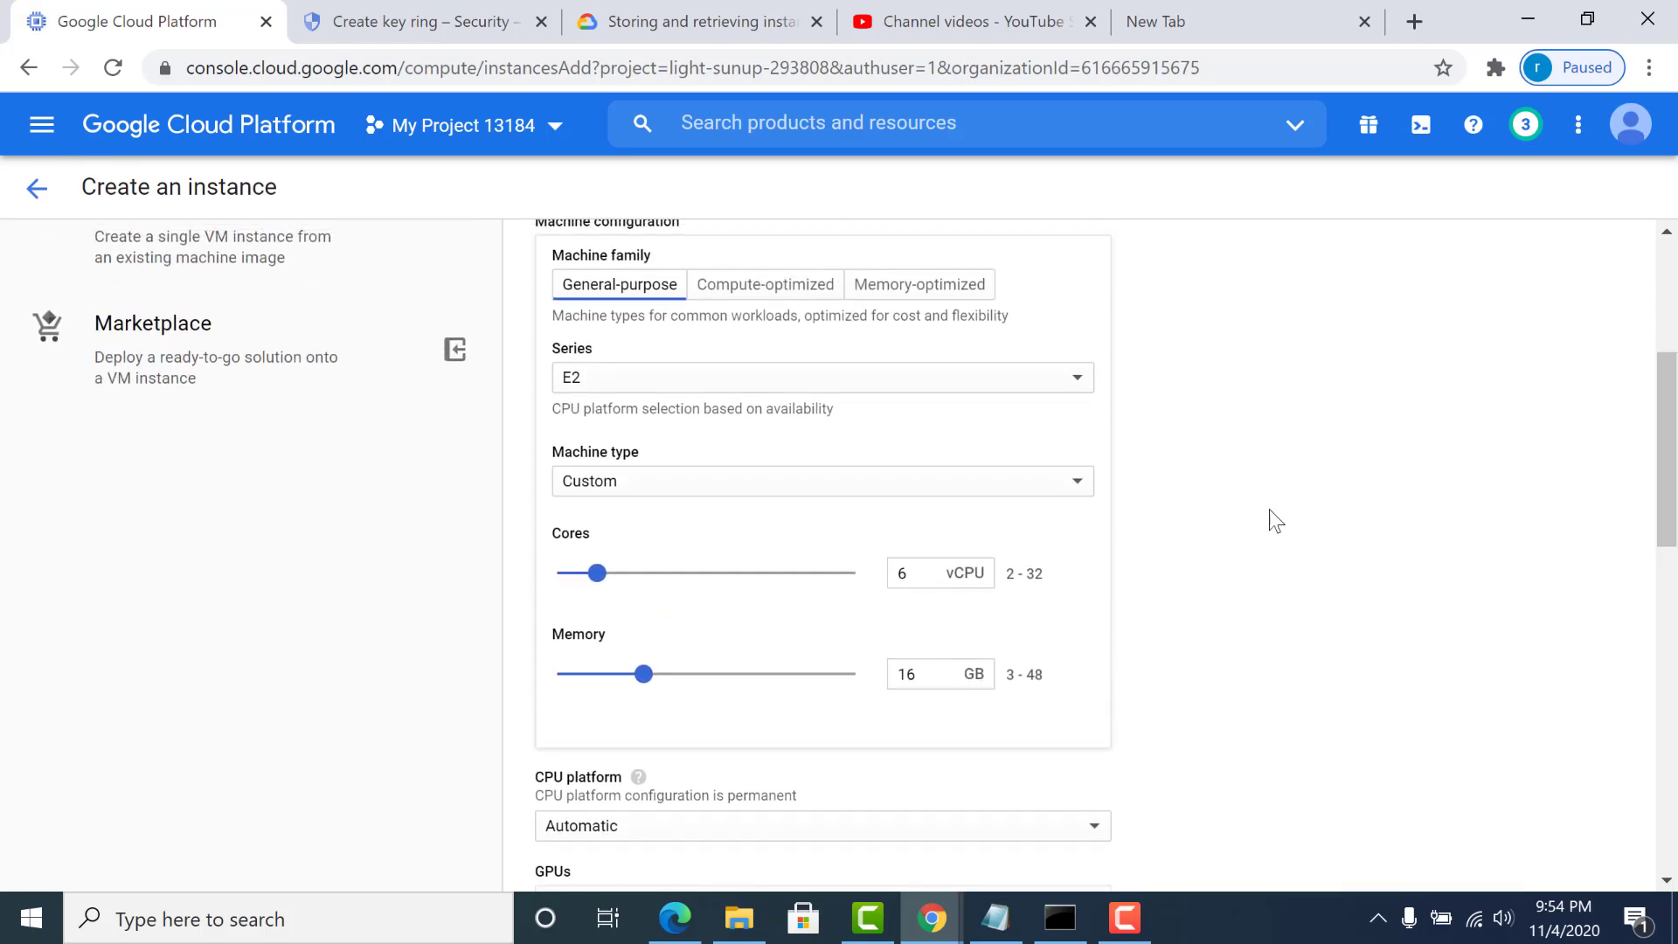
Set the machine series to N1 and the machine type to f1-micro (1 vCPU, 614 MB memory).
click(1051, 382)
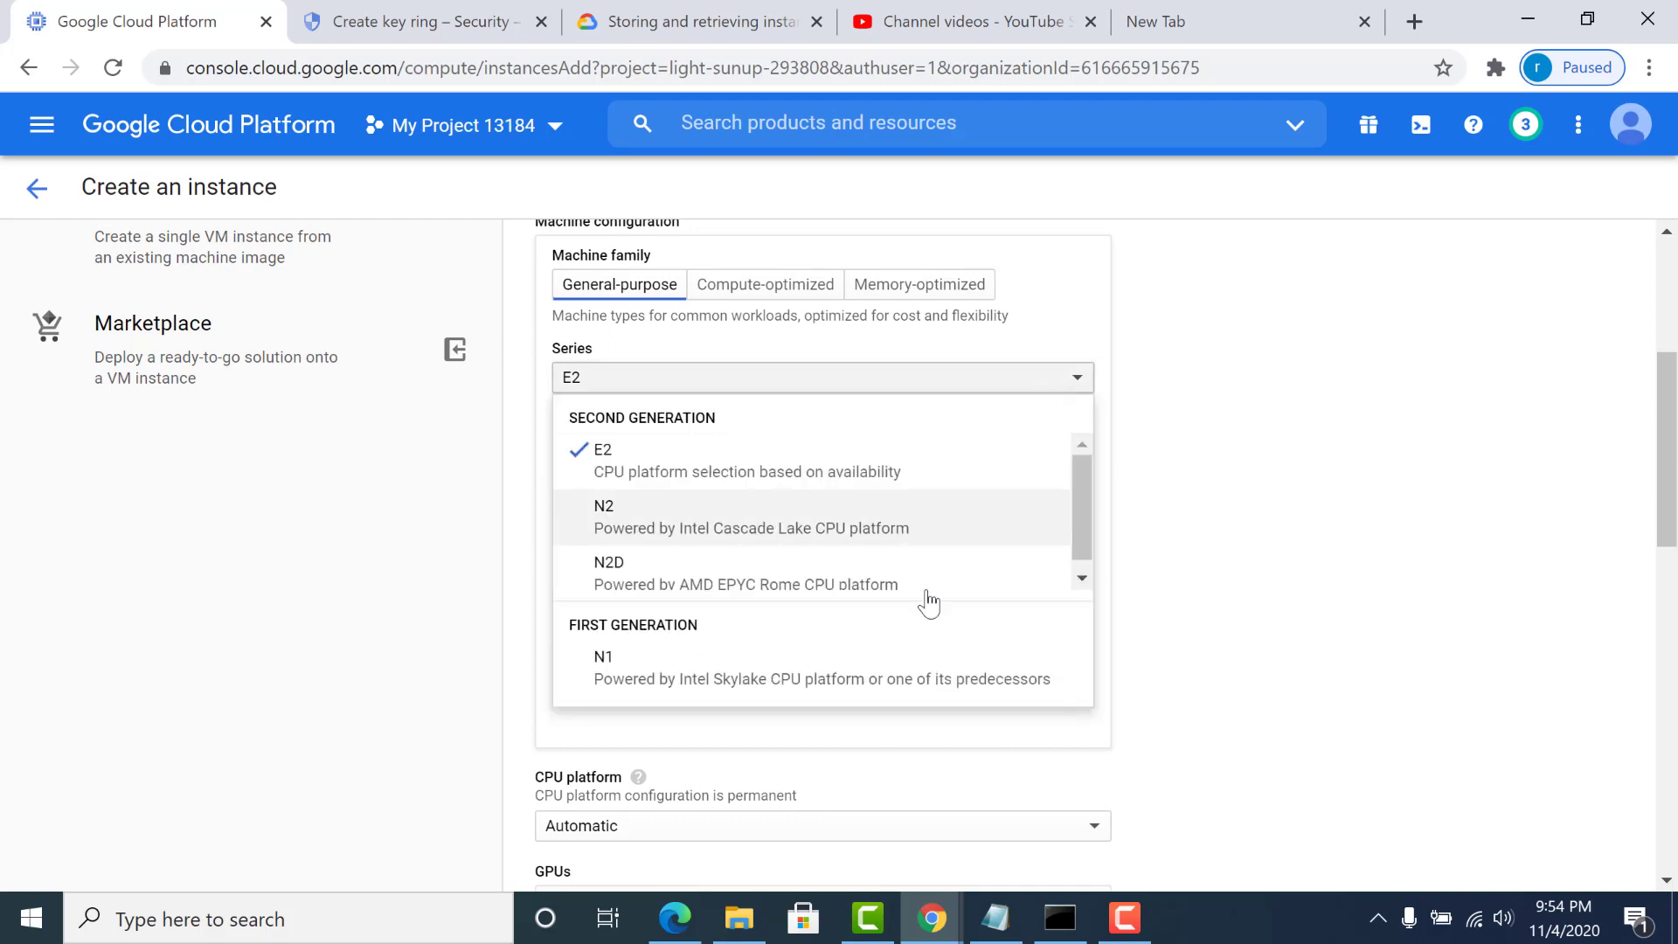
click(900, 677)
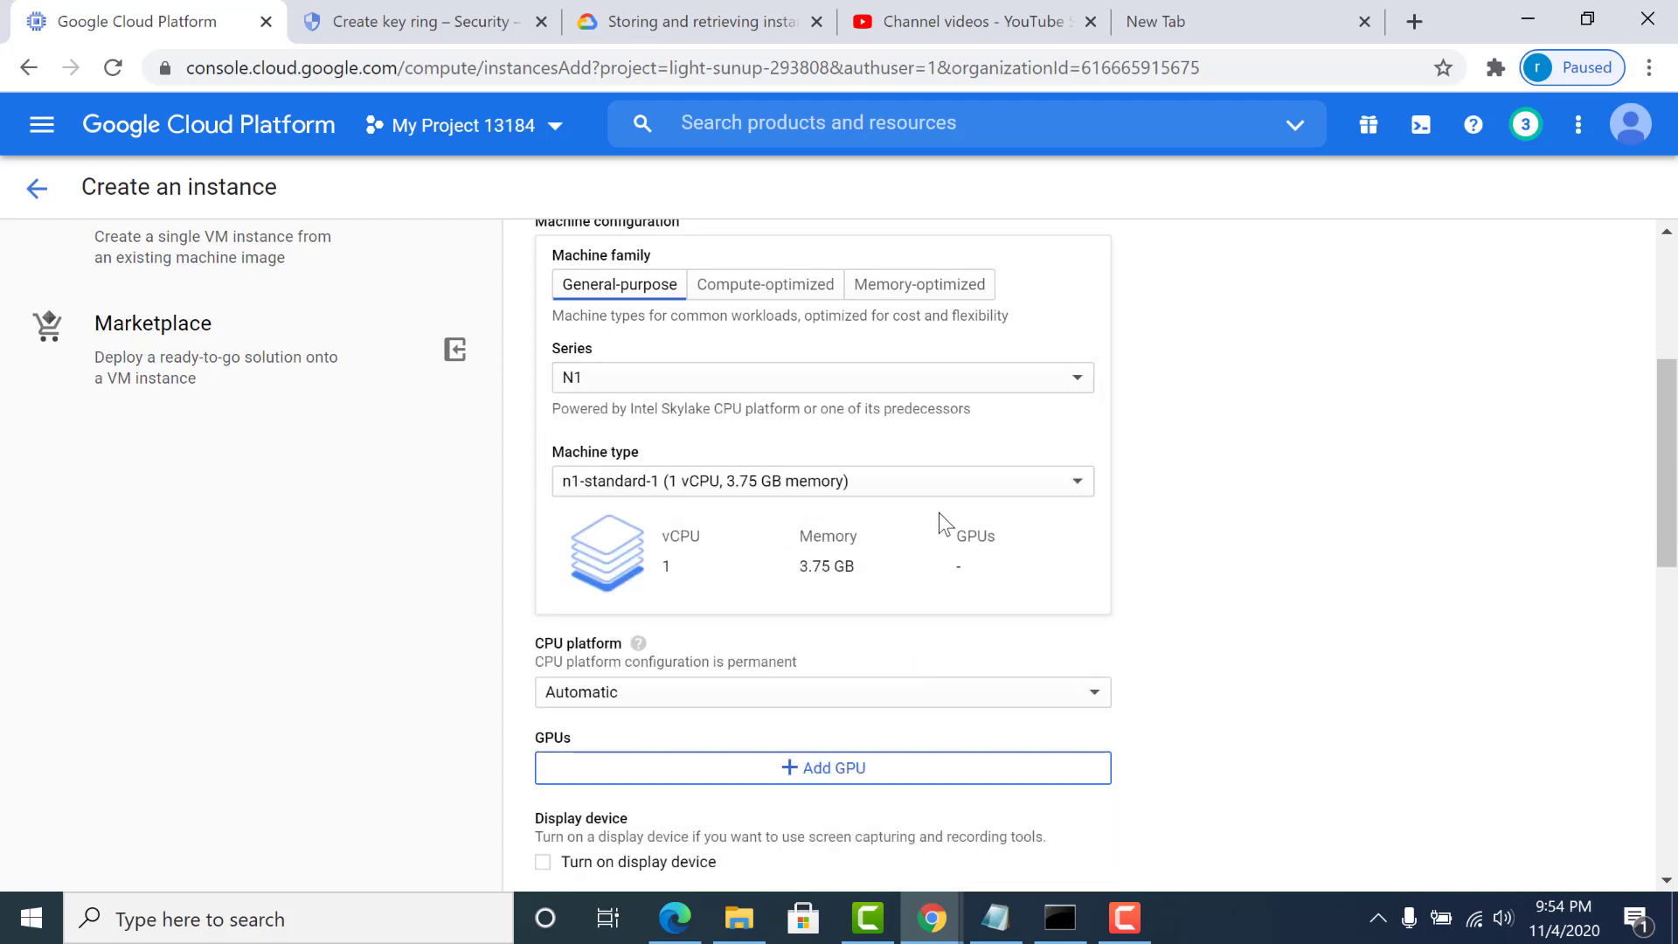
click(950, 485)
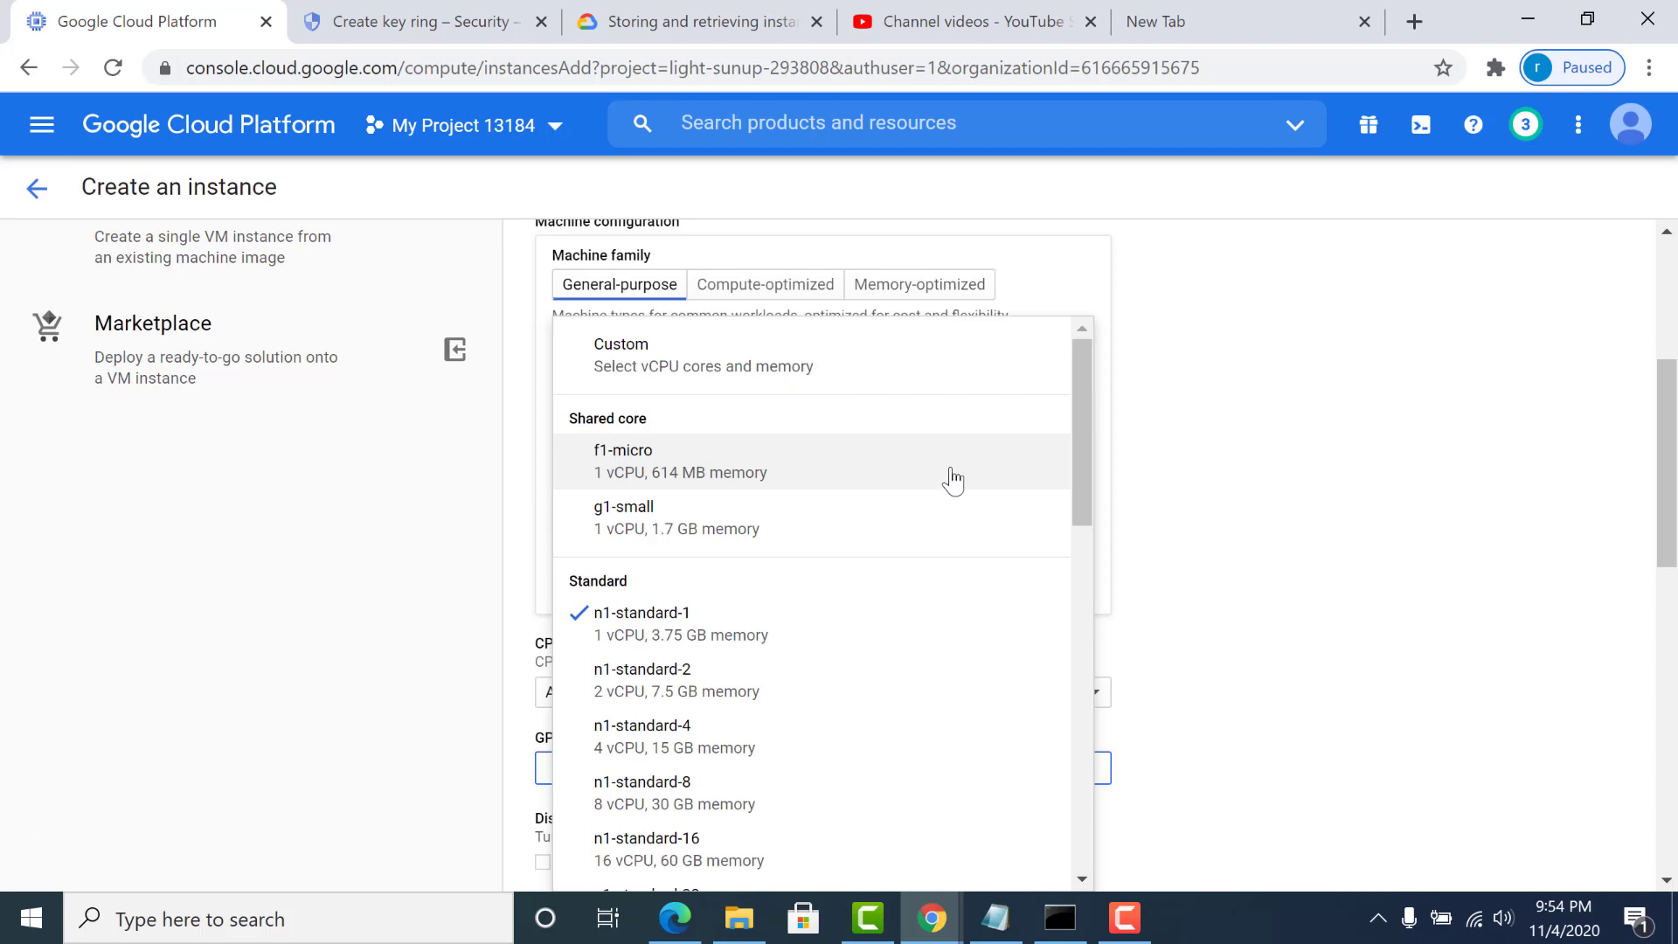
click(952, 481)
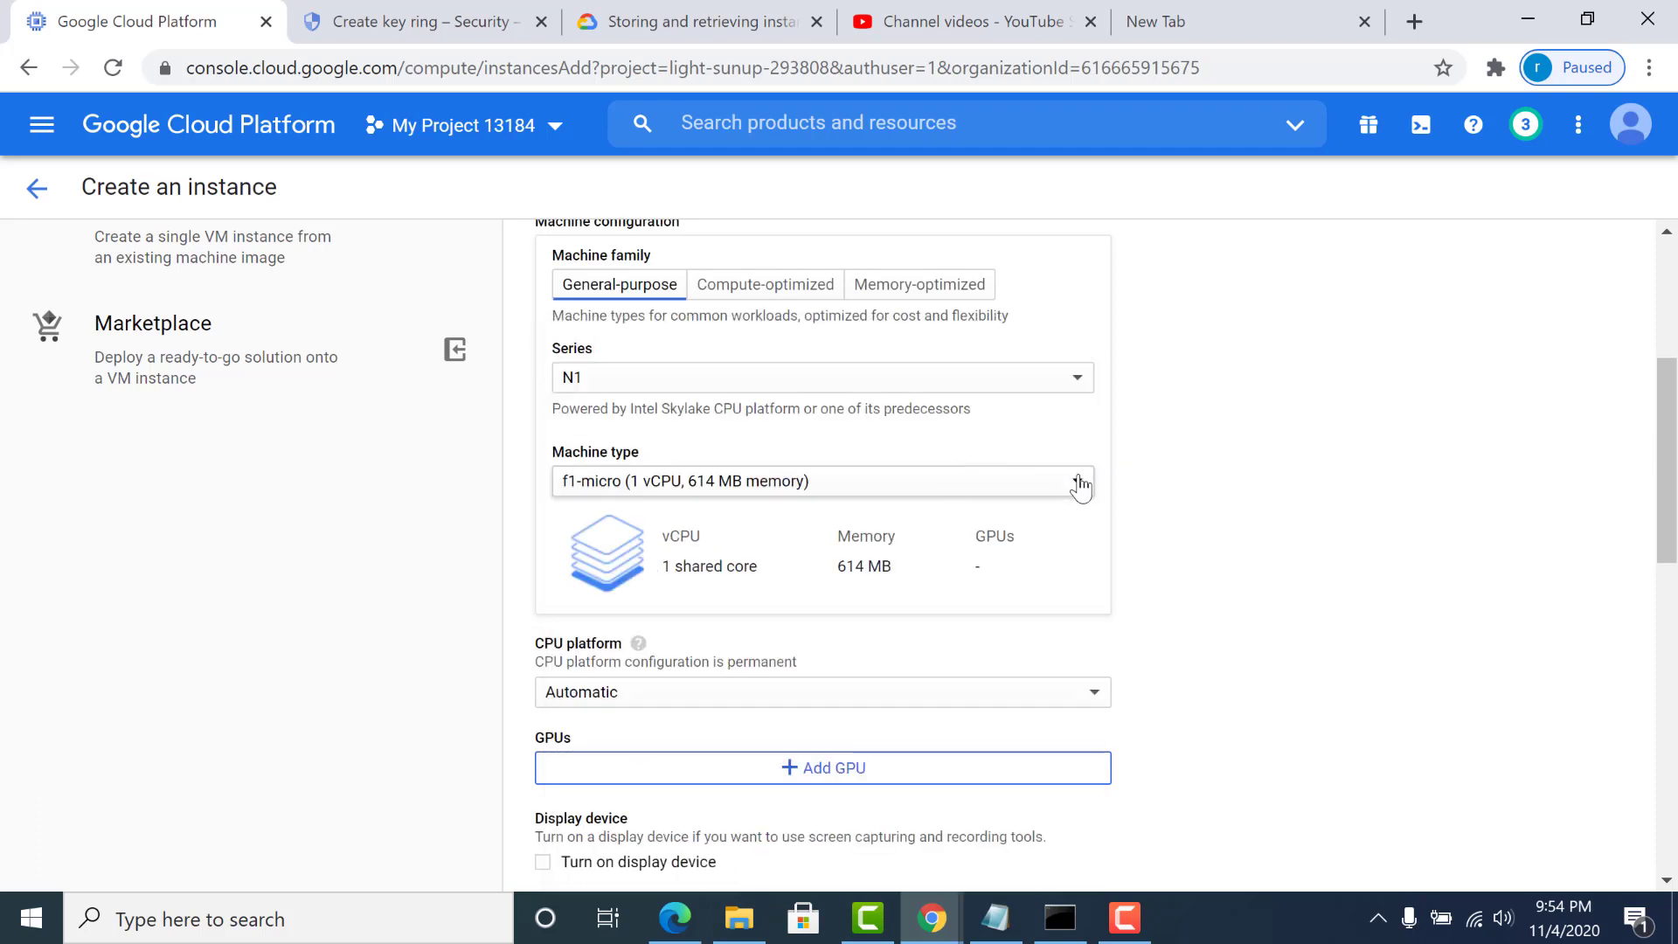
Confirm the public Debian GNU/Linux 10 (buster) image on a 10 GB standard persistent disk as the boot disk.
drag(1671, 481, 1673, 586)
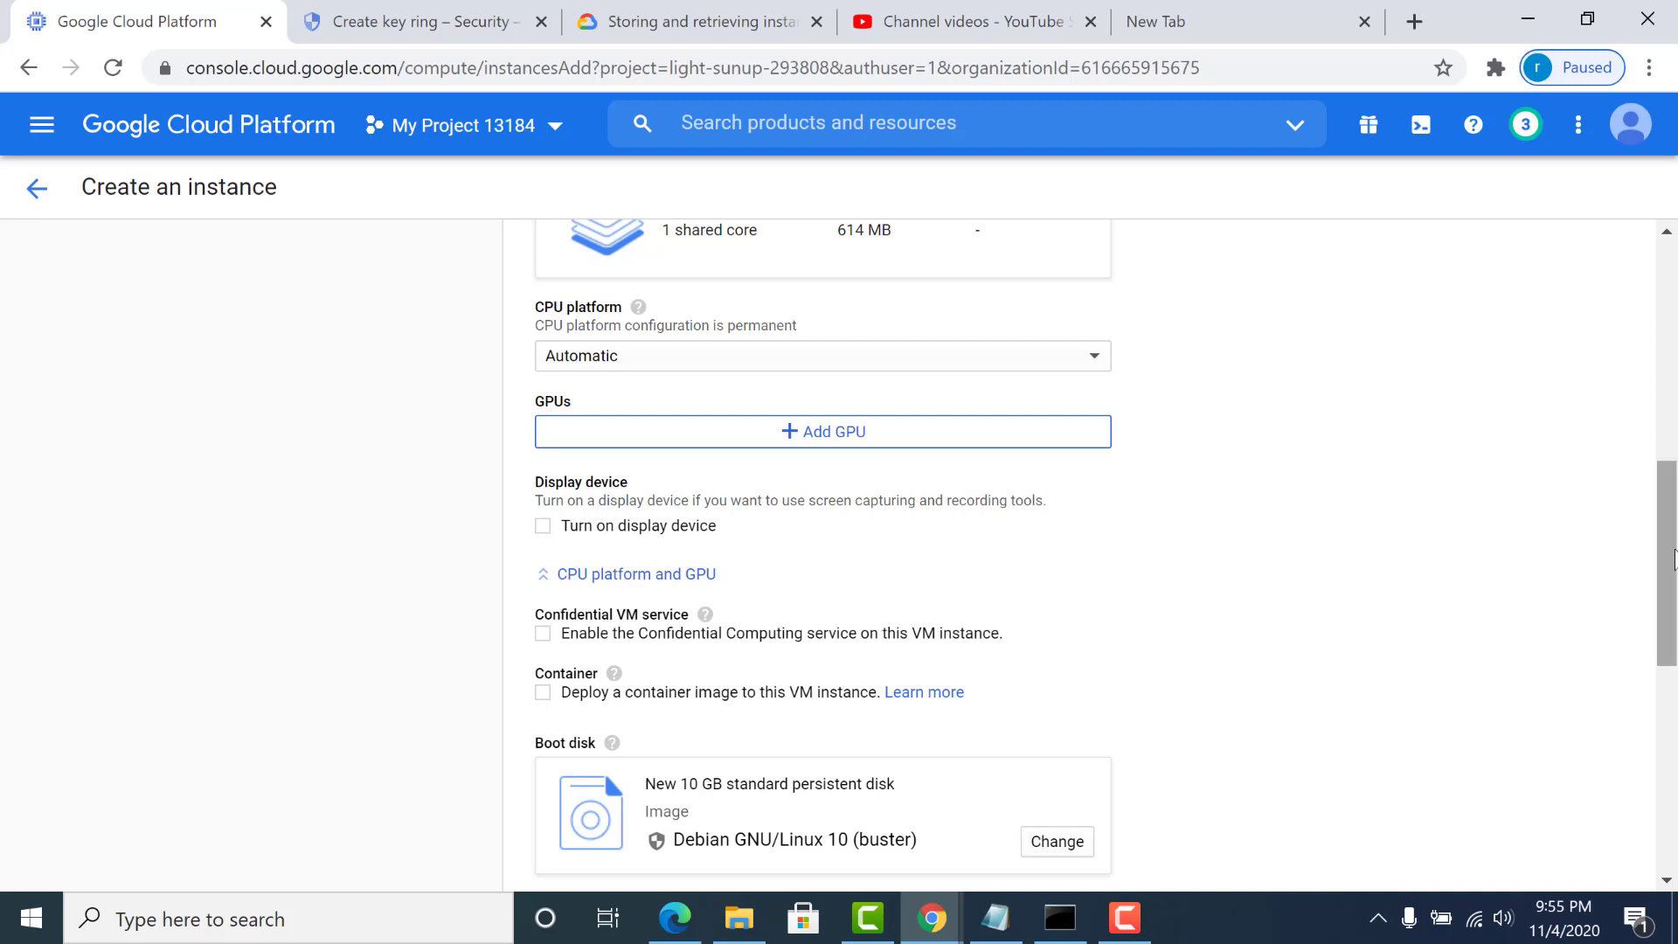
drag(1668, 569, 1660, 629)
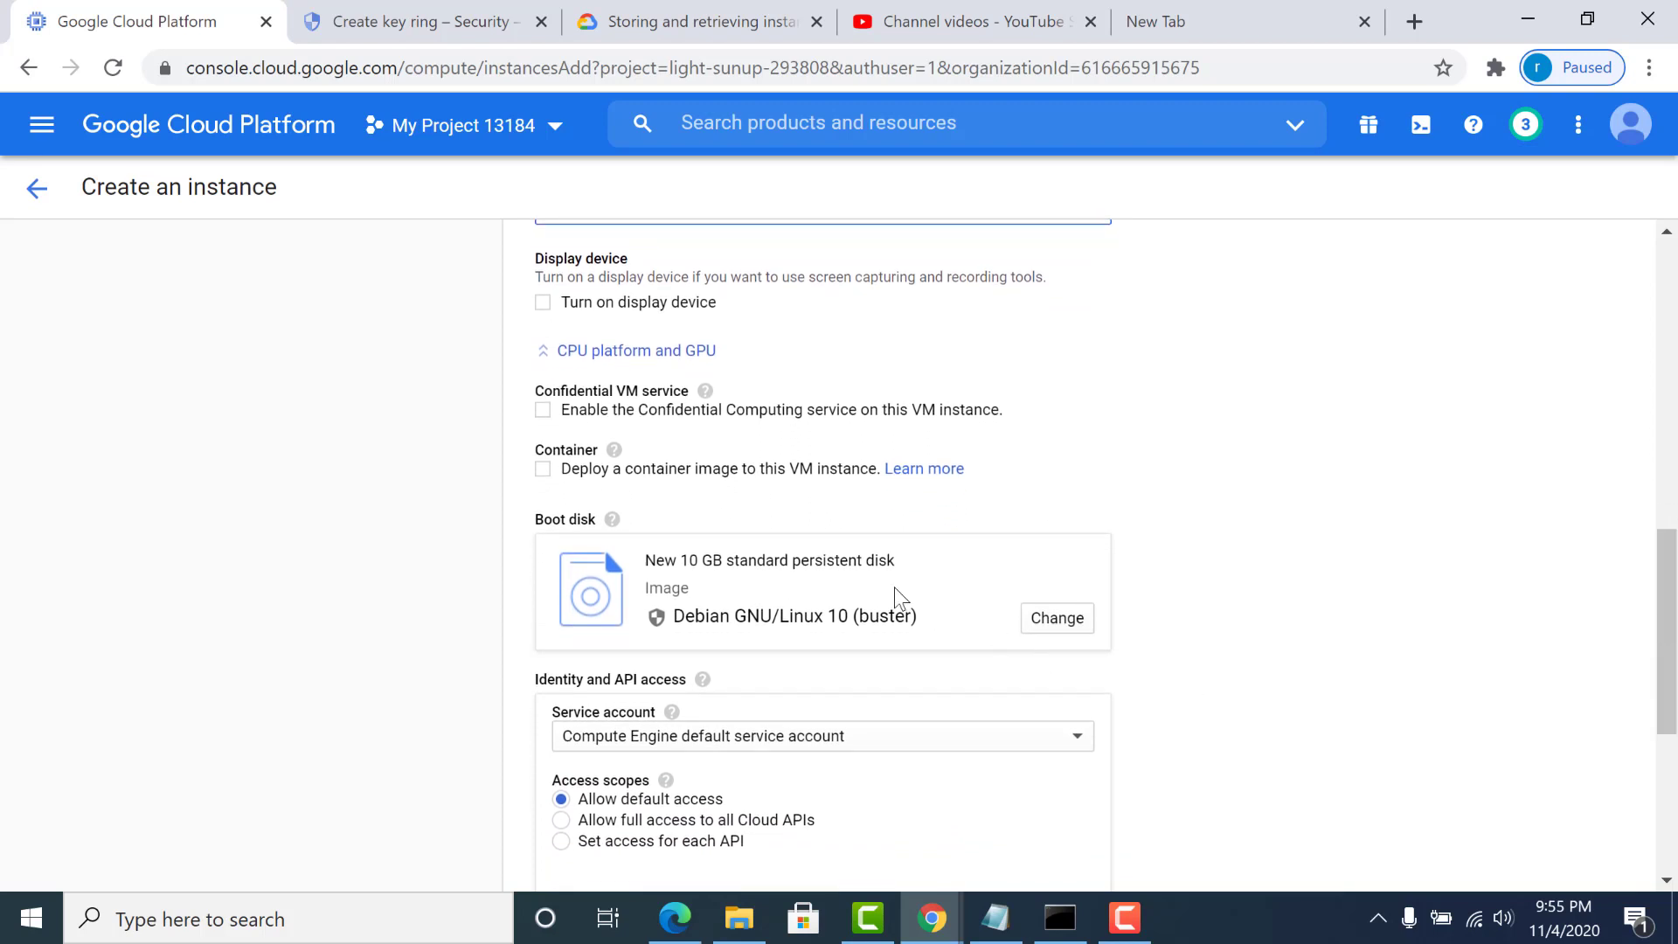
click(1051, 618)
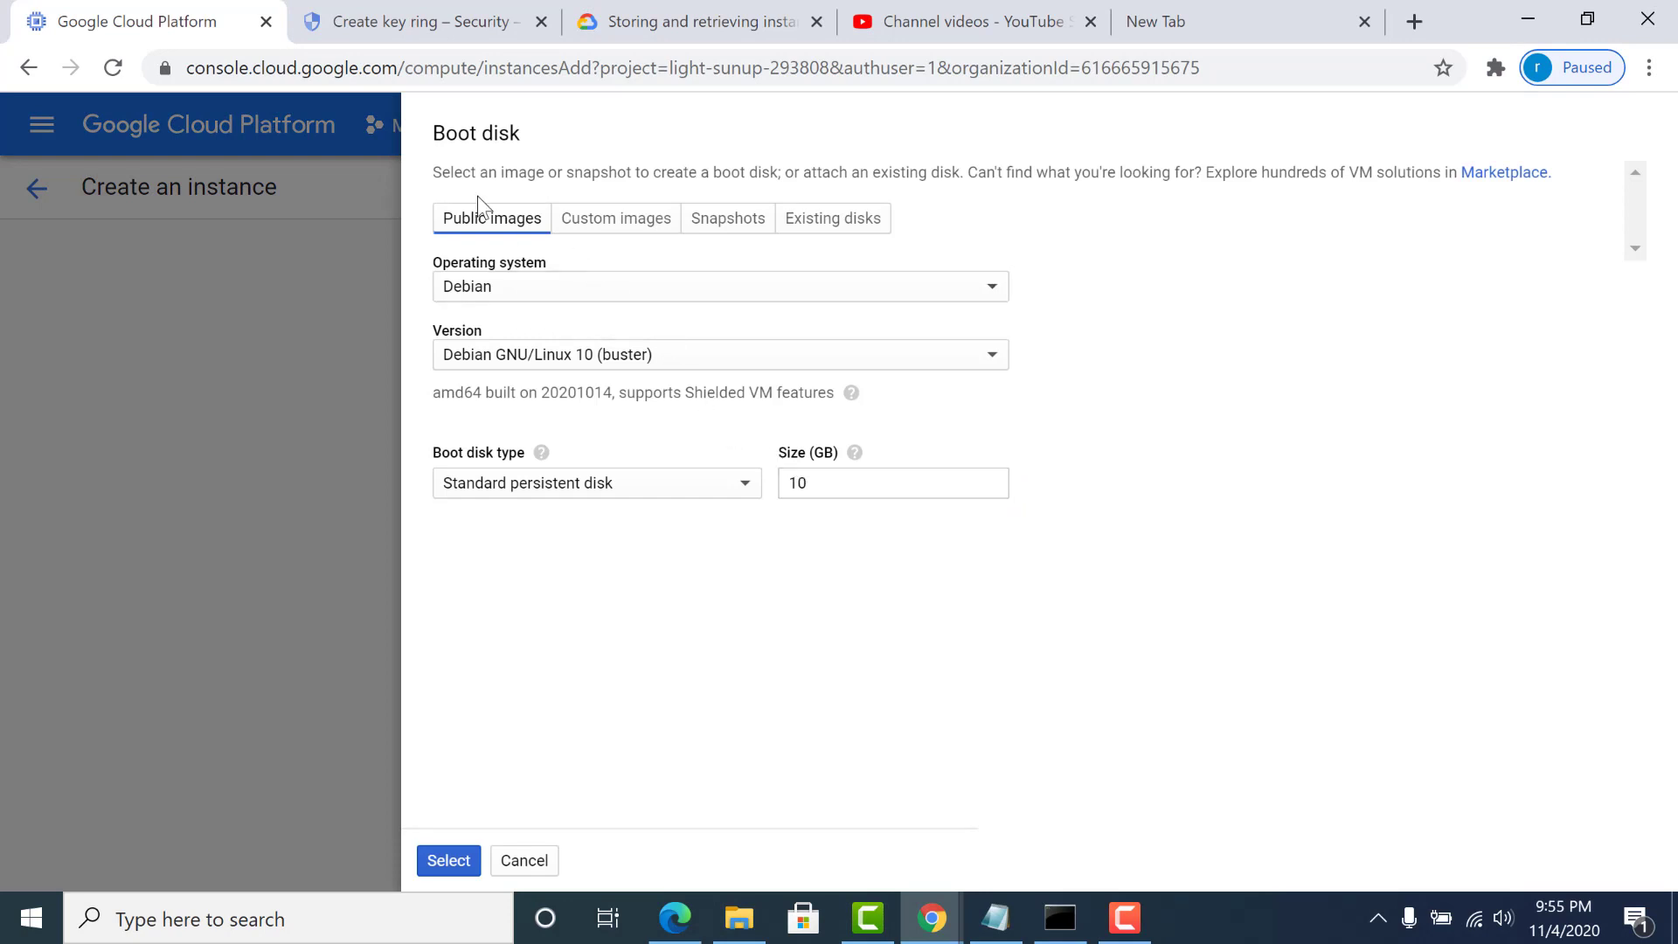
click(539, 290)
click(539, 290)
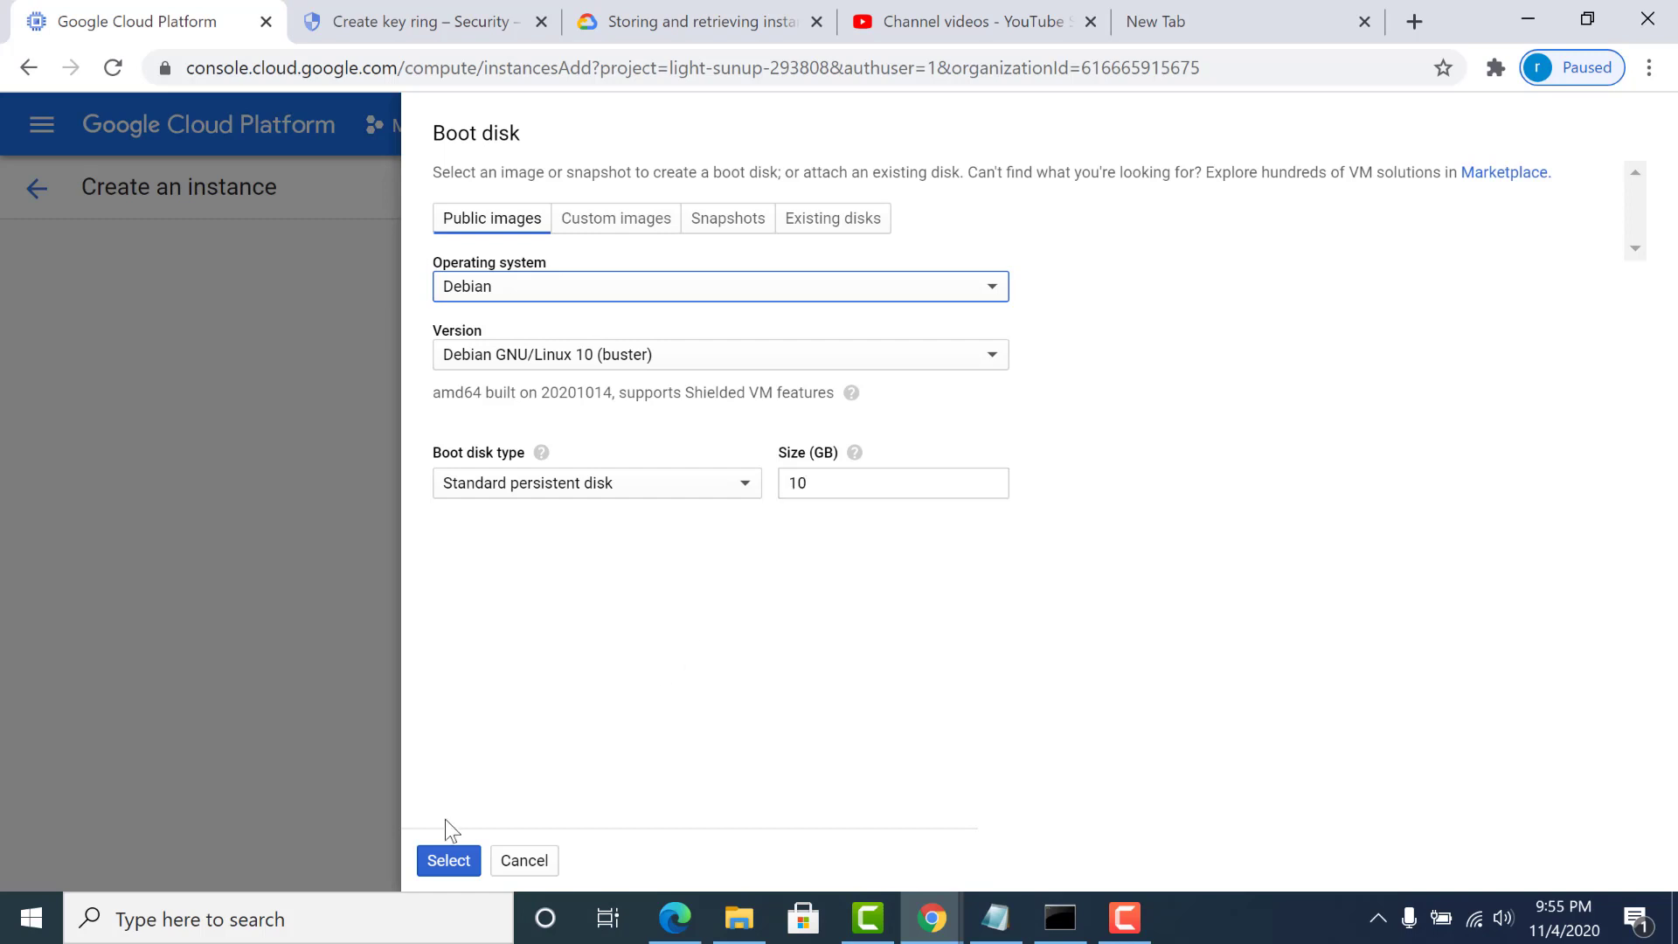
click(448, 860)
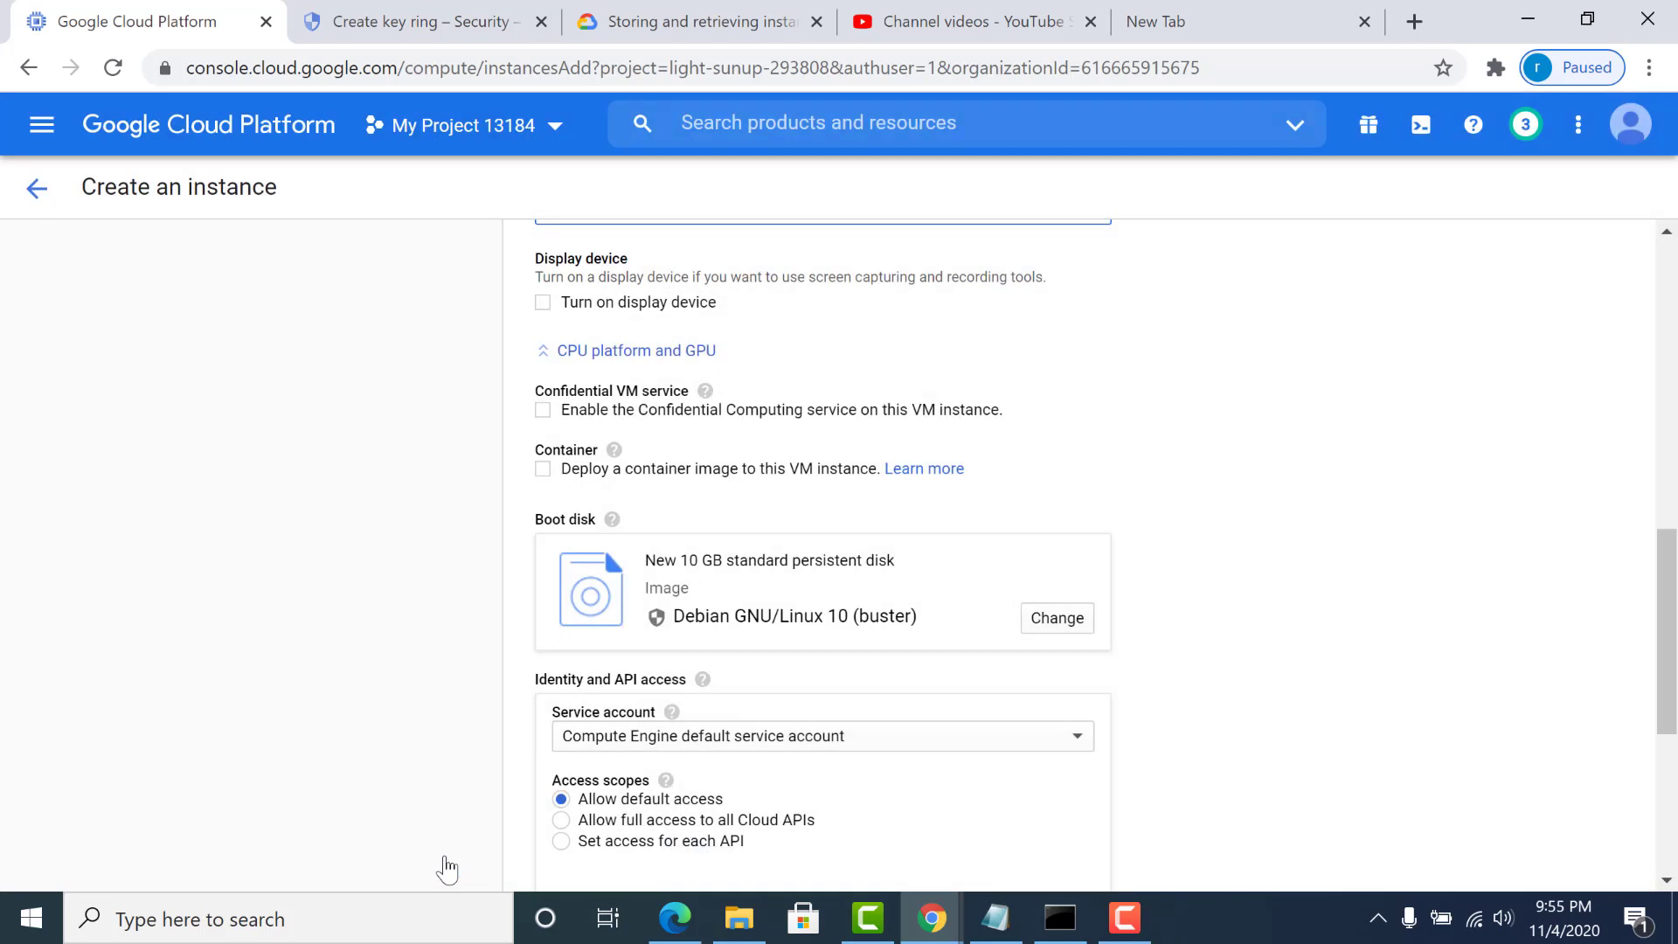
Review the service account choices and the per-API access scopes, keeping the Compute Engine default service account with default access.
scroll(1667, 594, down, 1)
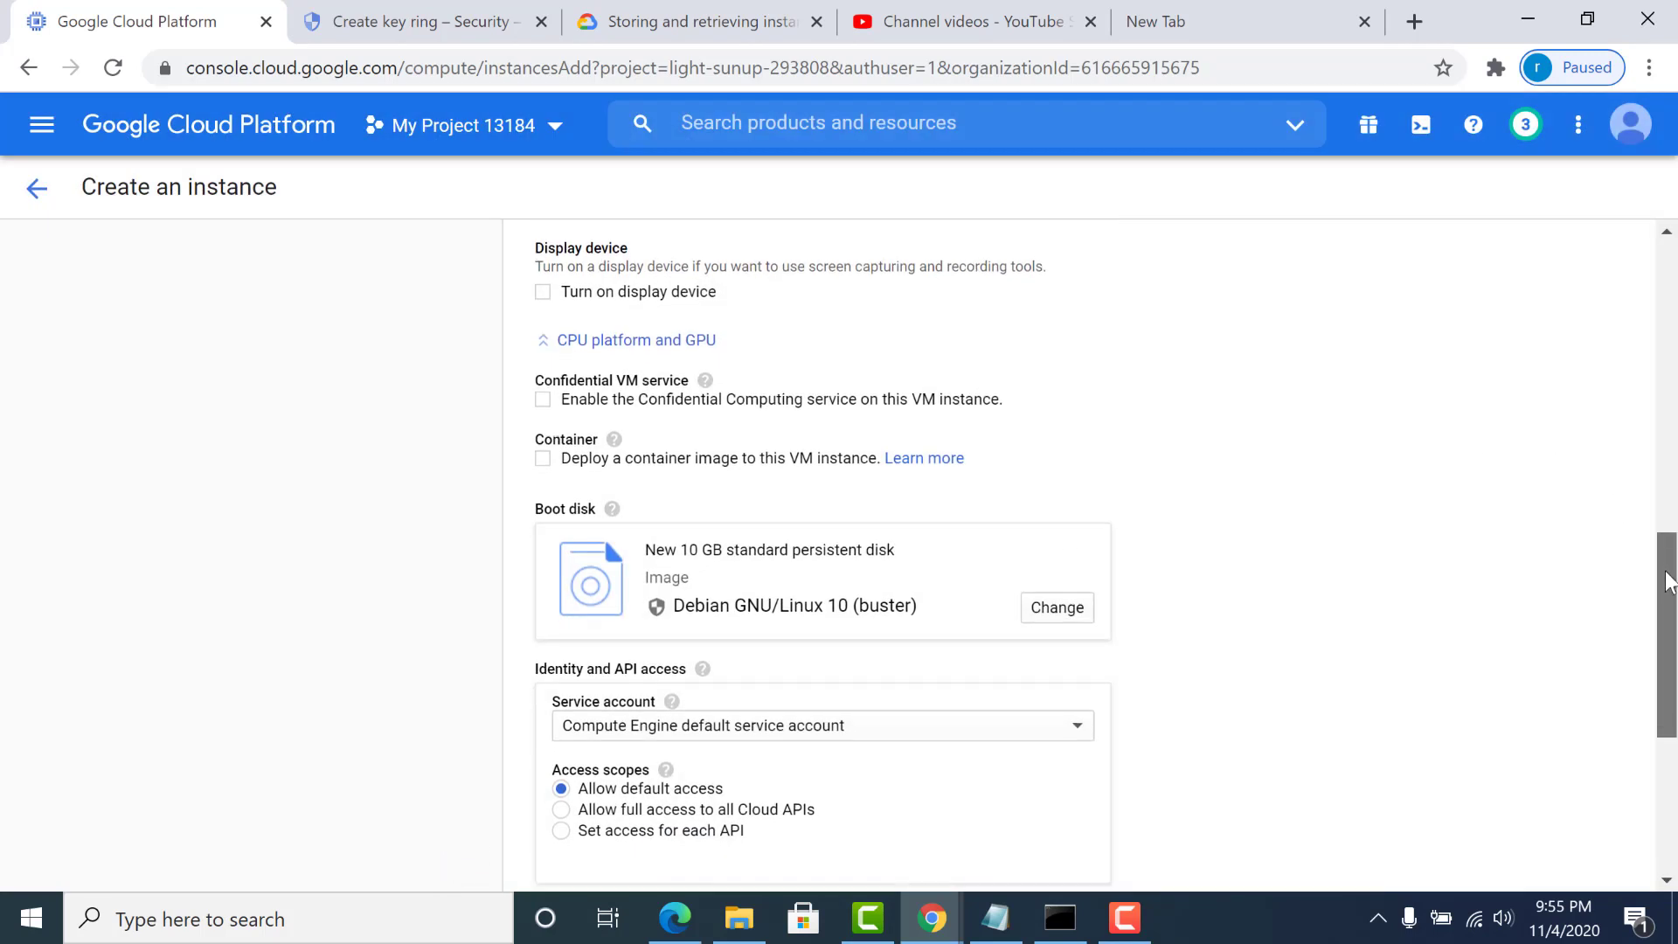
scroll(1667, 603, down, 1)
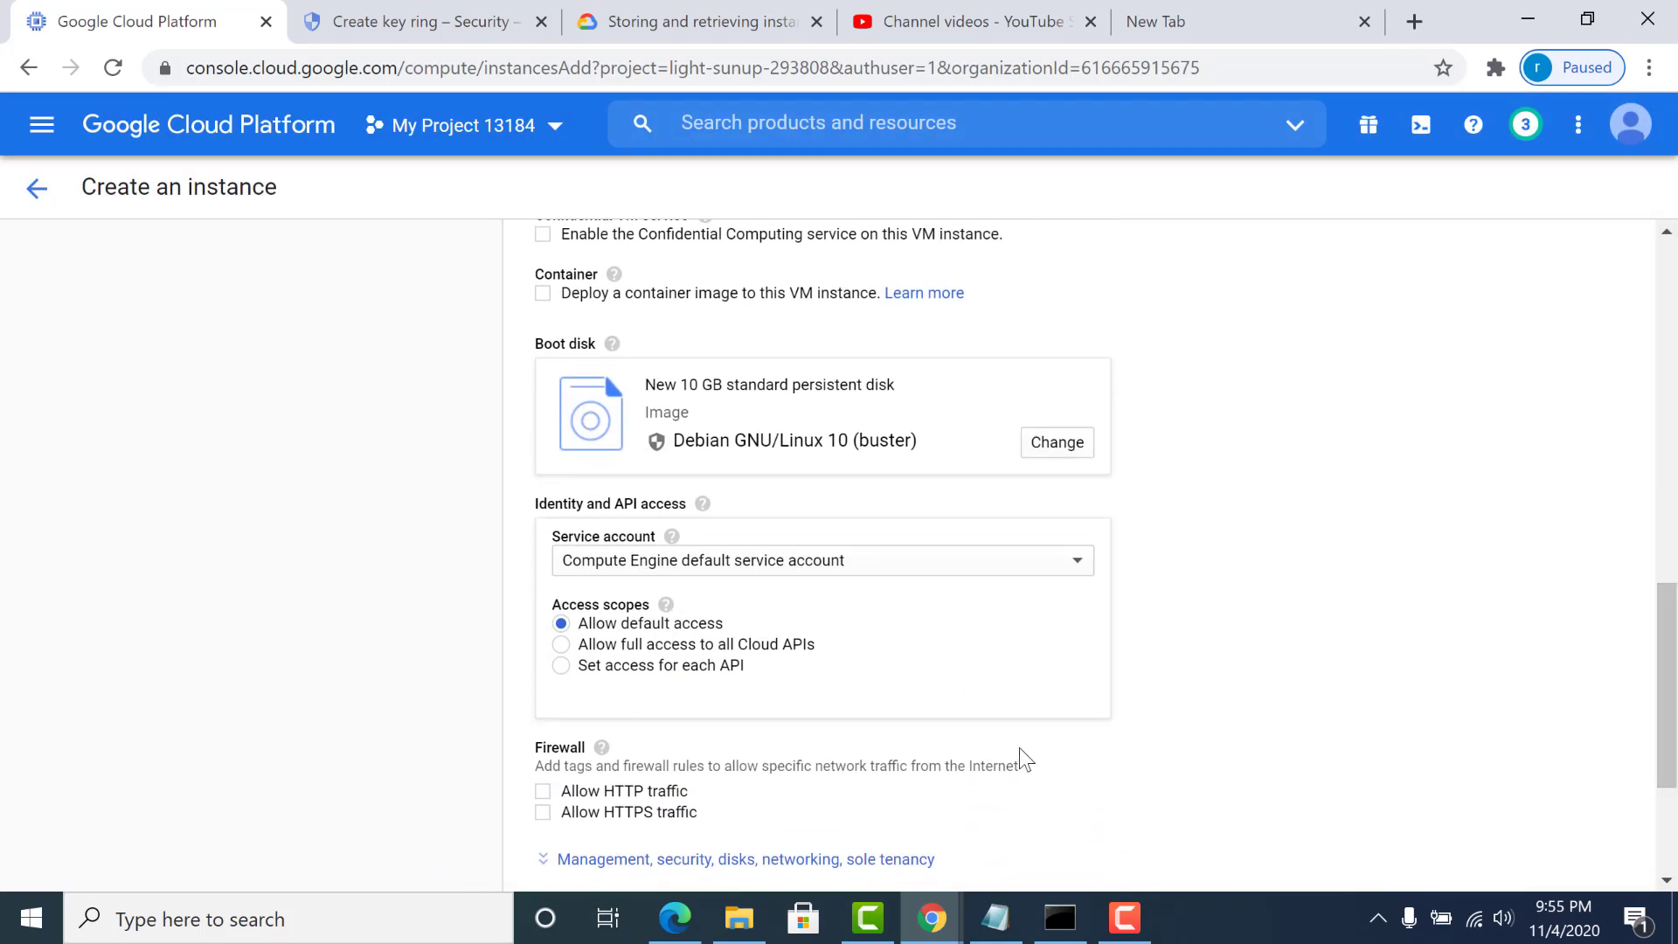
click(863, 561)
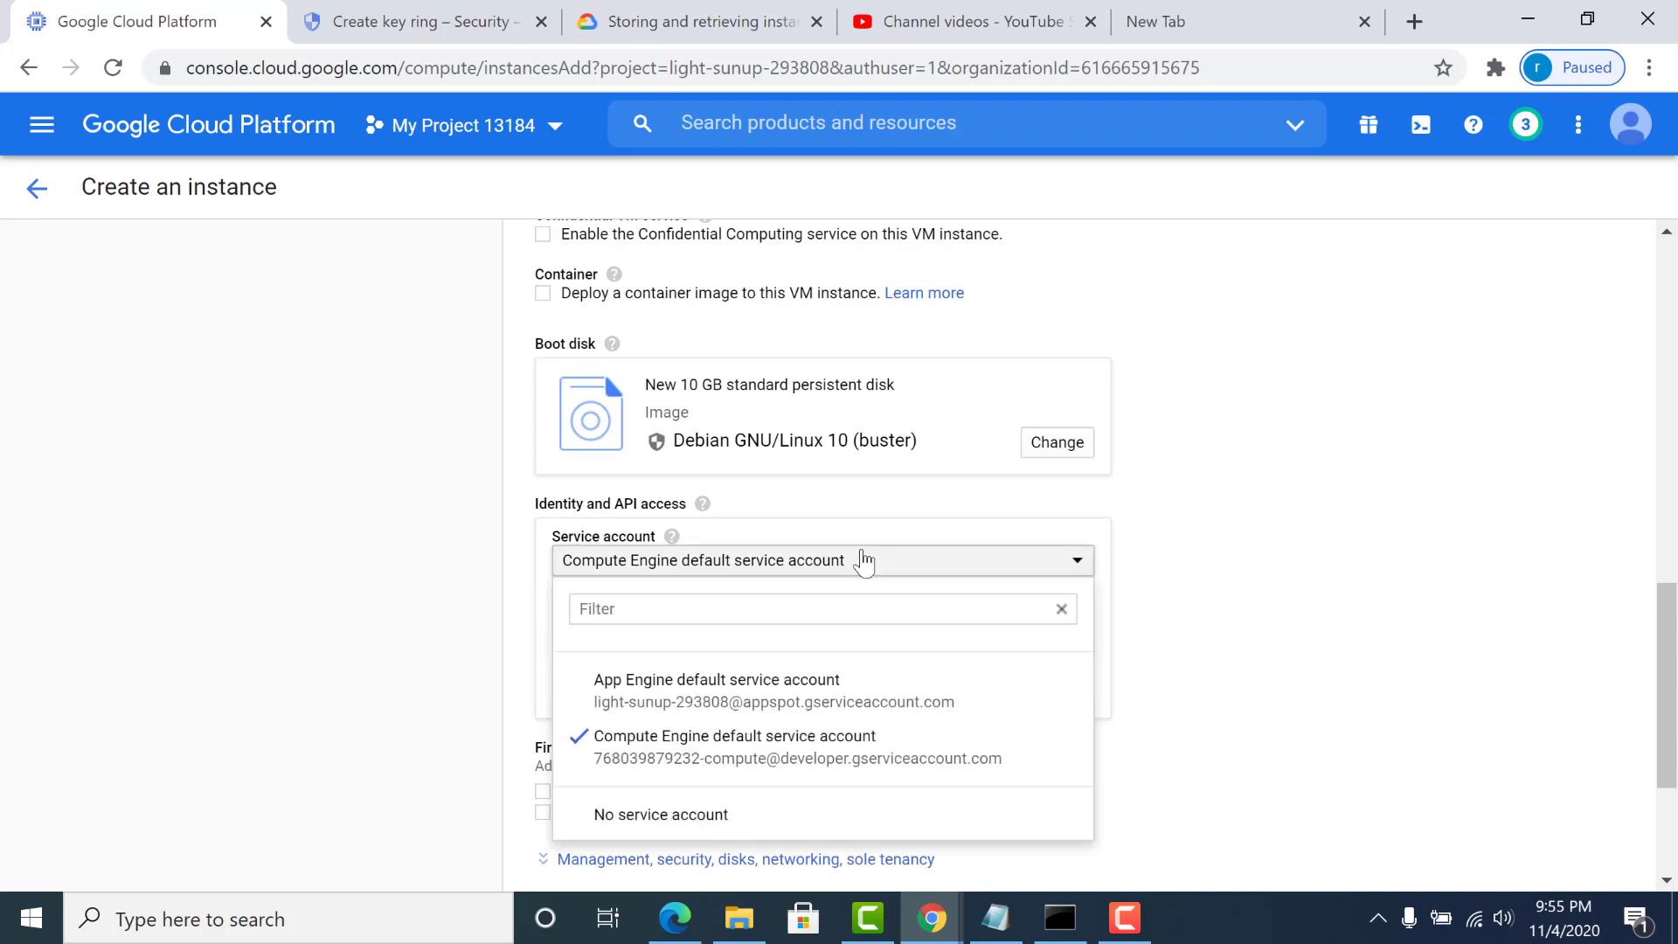
click(863, 562)
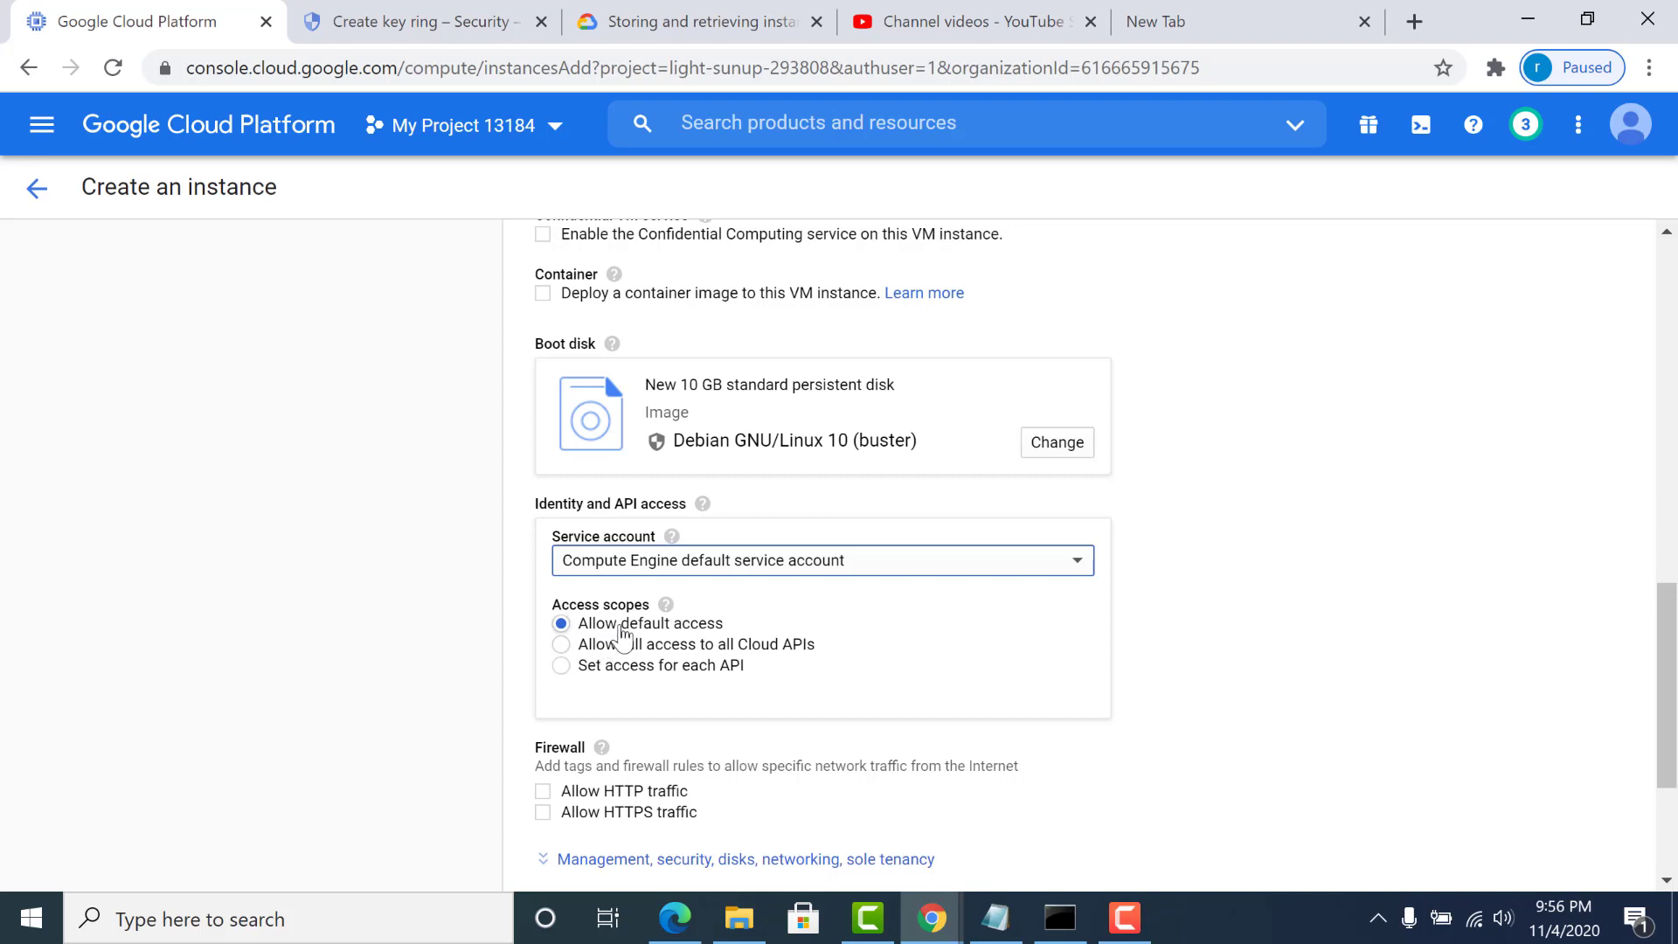
mouse_move(664, 606)
click(561, 666)
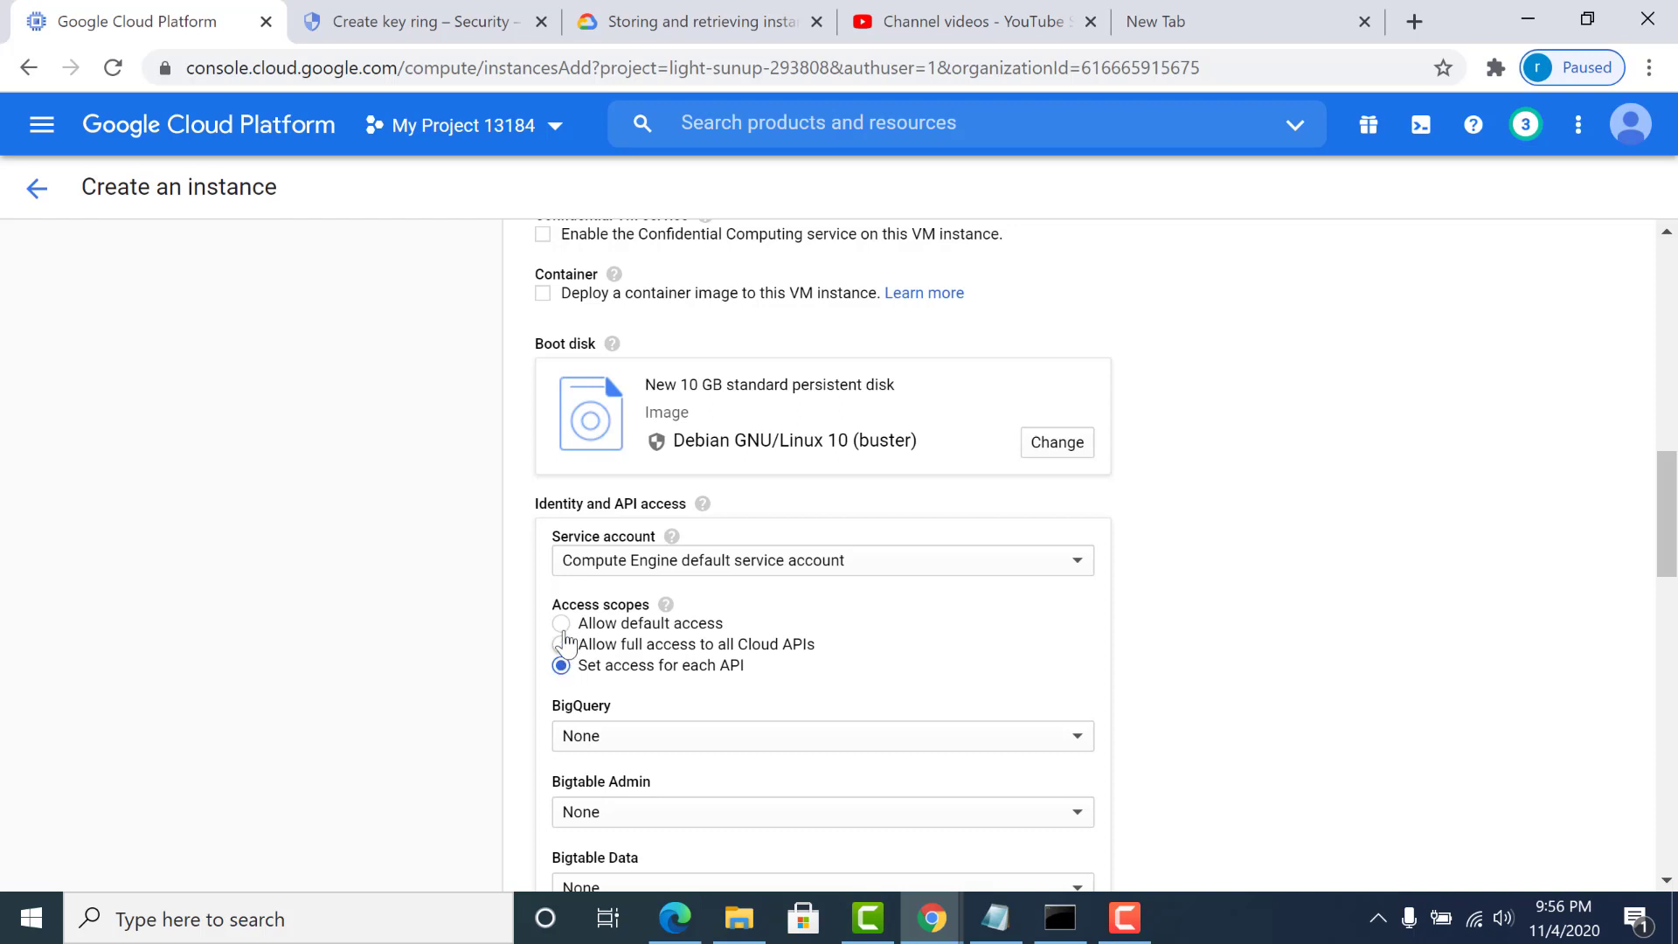
click(562, 626)
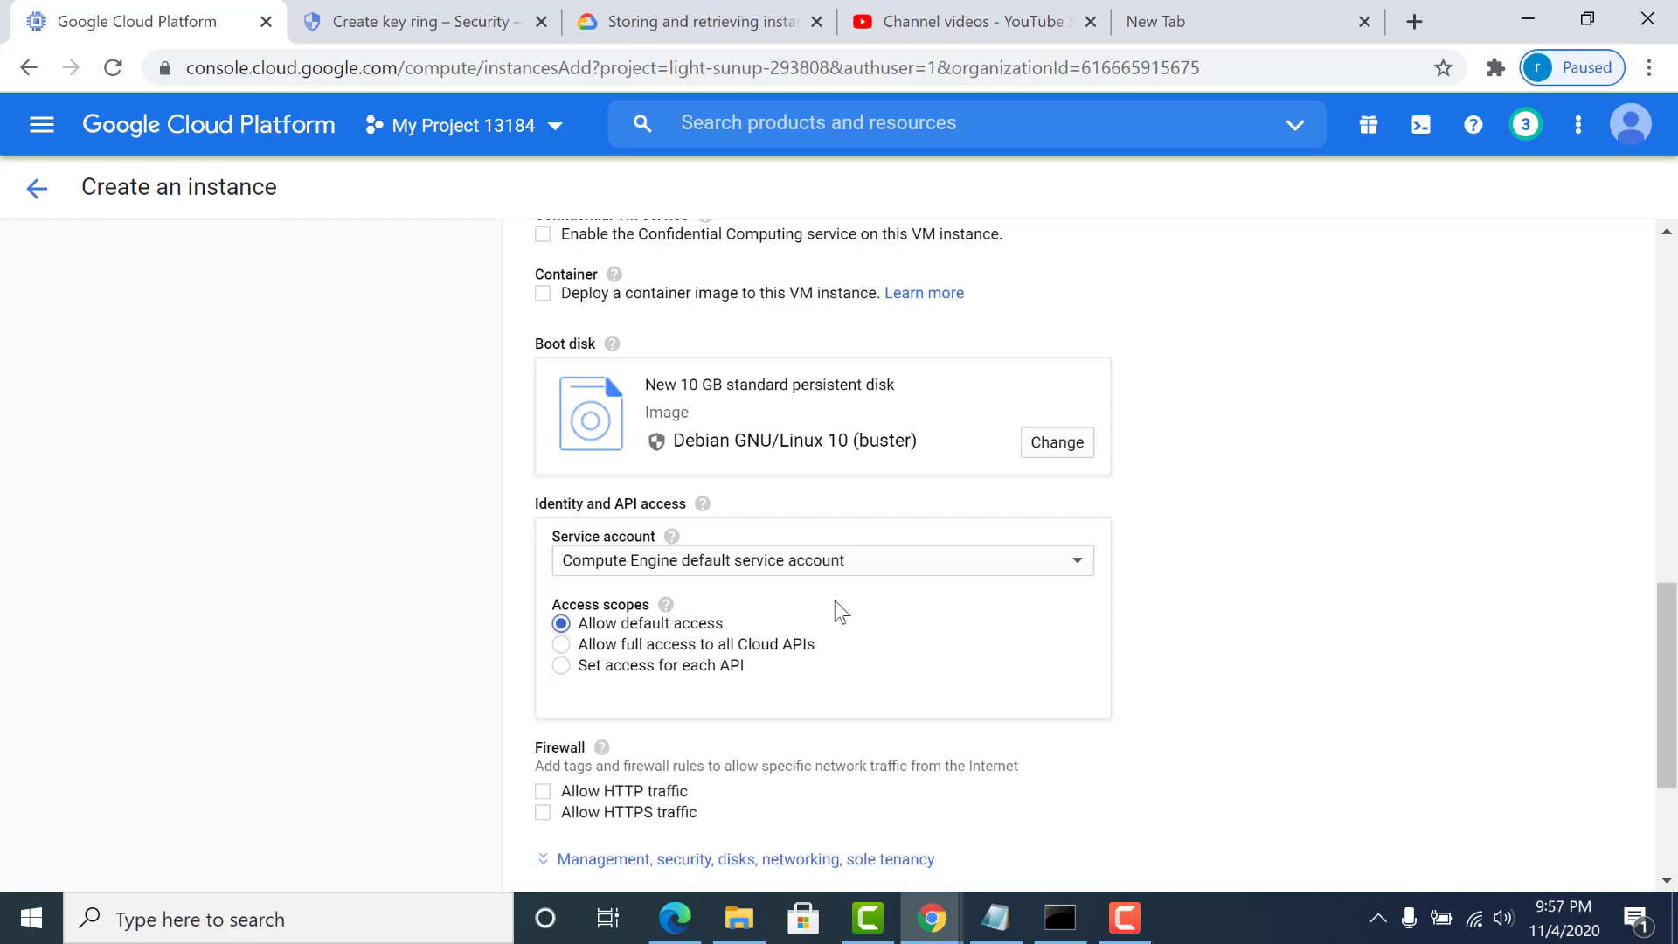
Try allowing HTTP and HTTPS traffic in the firewall settings, and clear both options again.
drag(1662, 599, 1663, 659)
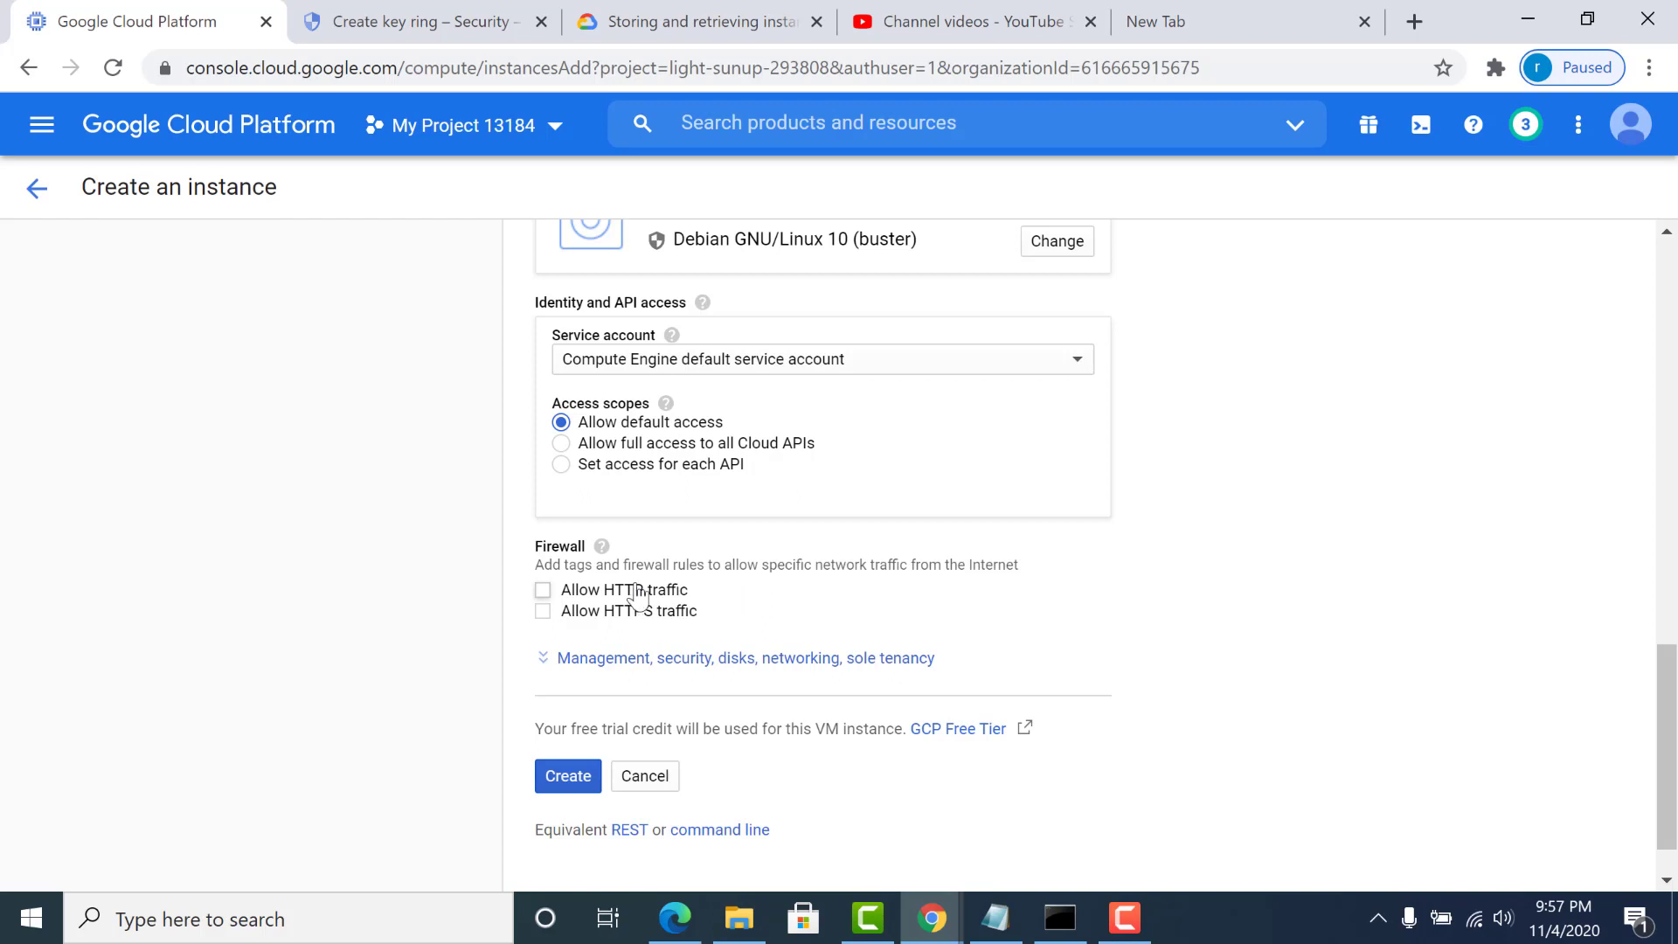
click(546, 591)
click(544, 612)
click(544, 613)
click(542, 590)
click(543, 613)
click(543, 612)
Expand the advanced options and examine the Management settings, including deletion protection, reservations, startup script, metadata and availability policy.
click(542, 664)
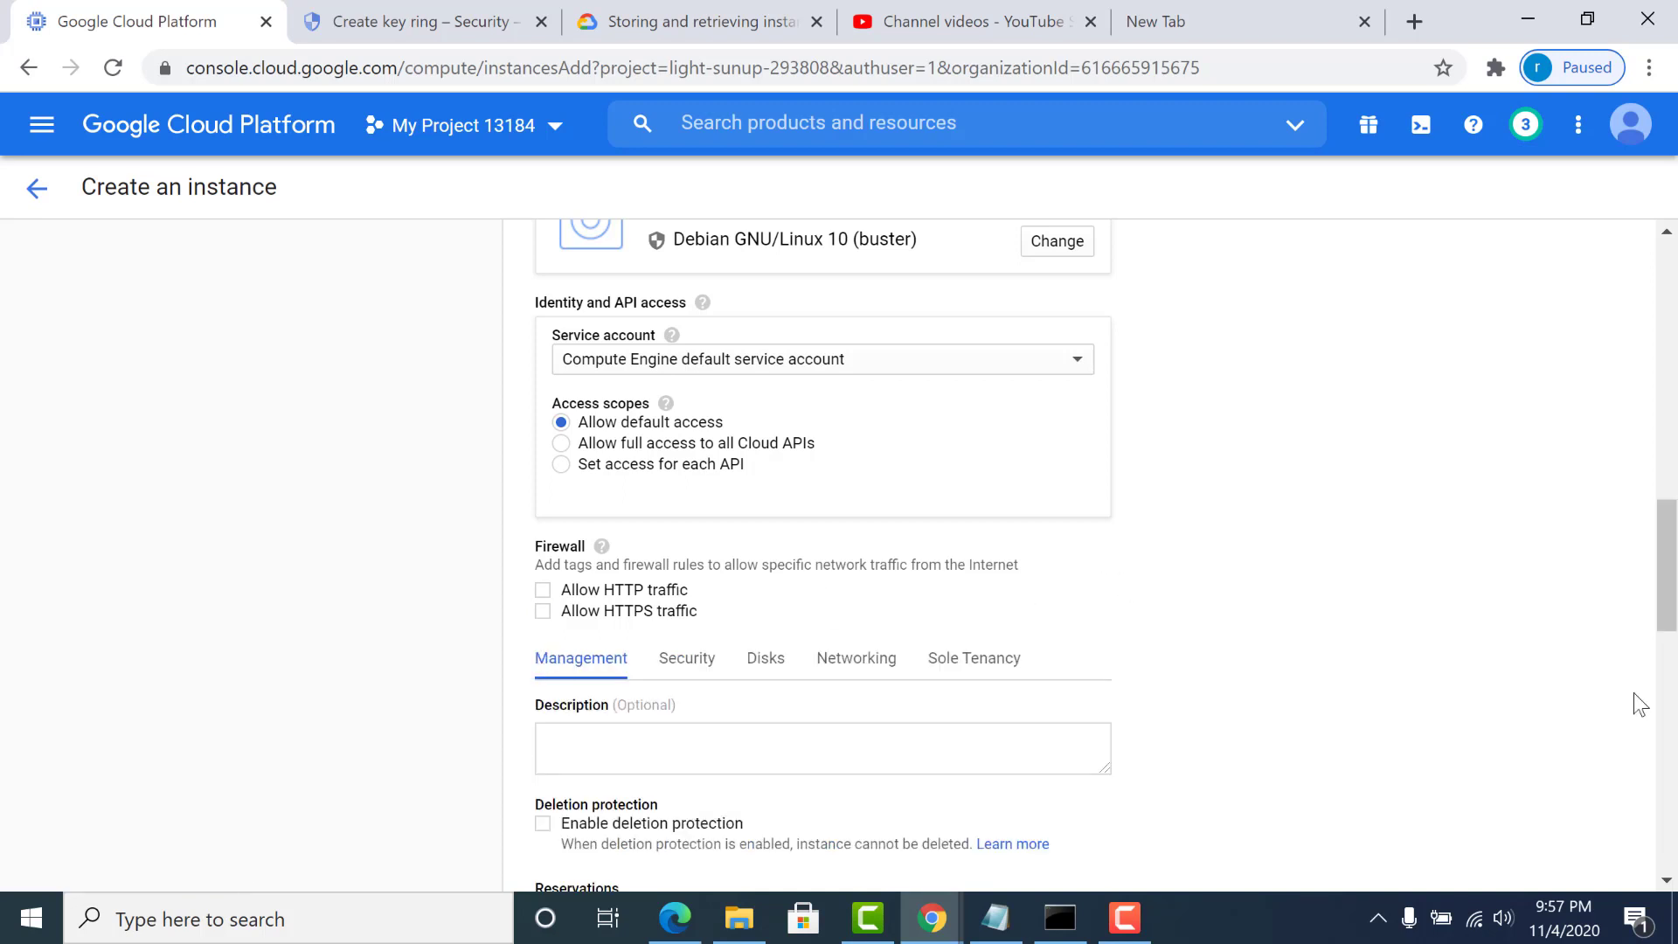
scroll(1668, 636, down, 3)
scroll(1667, 671, down, 1)
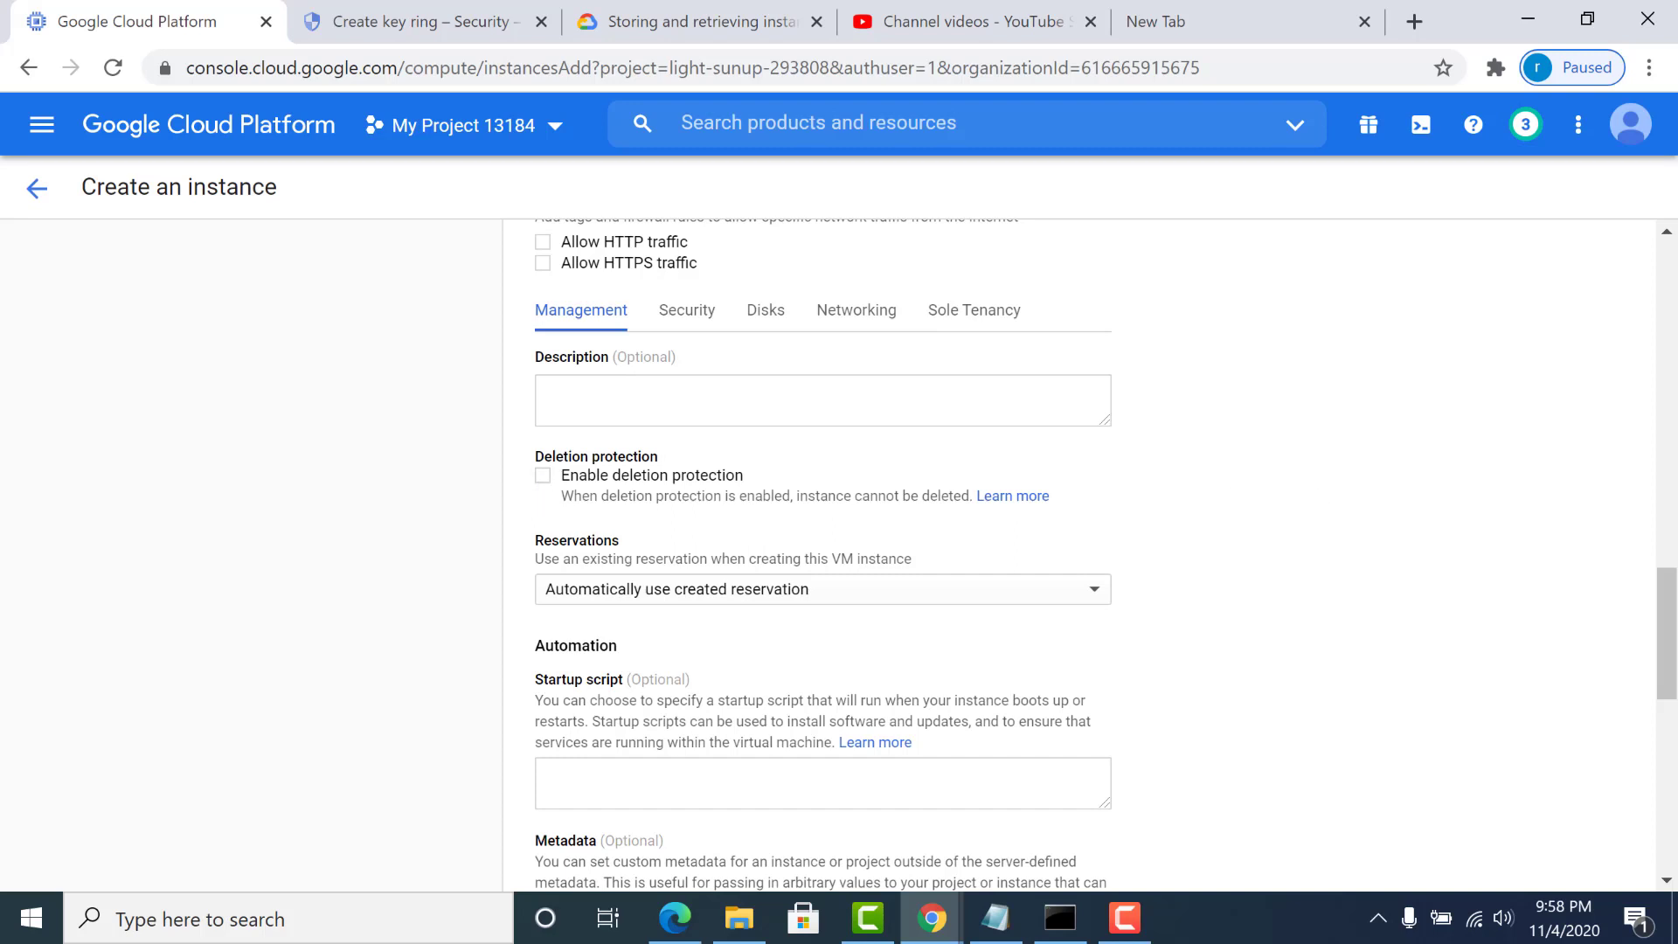
scroll(1674, 636, down, 2)
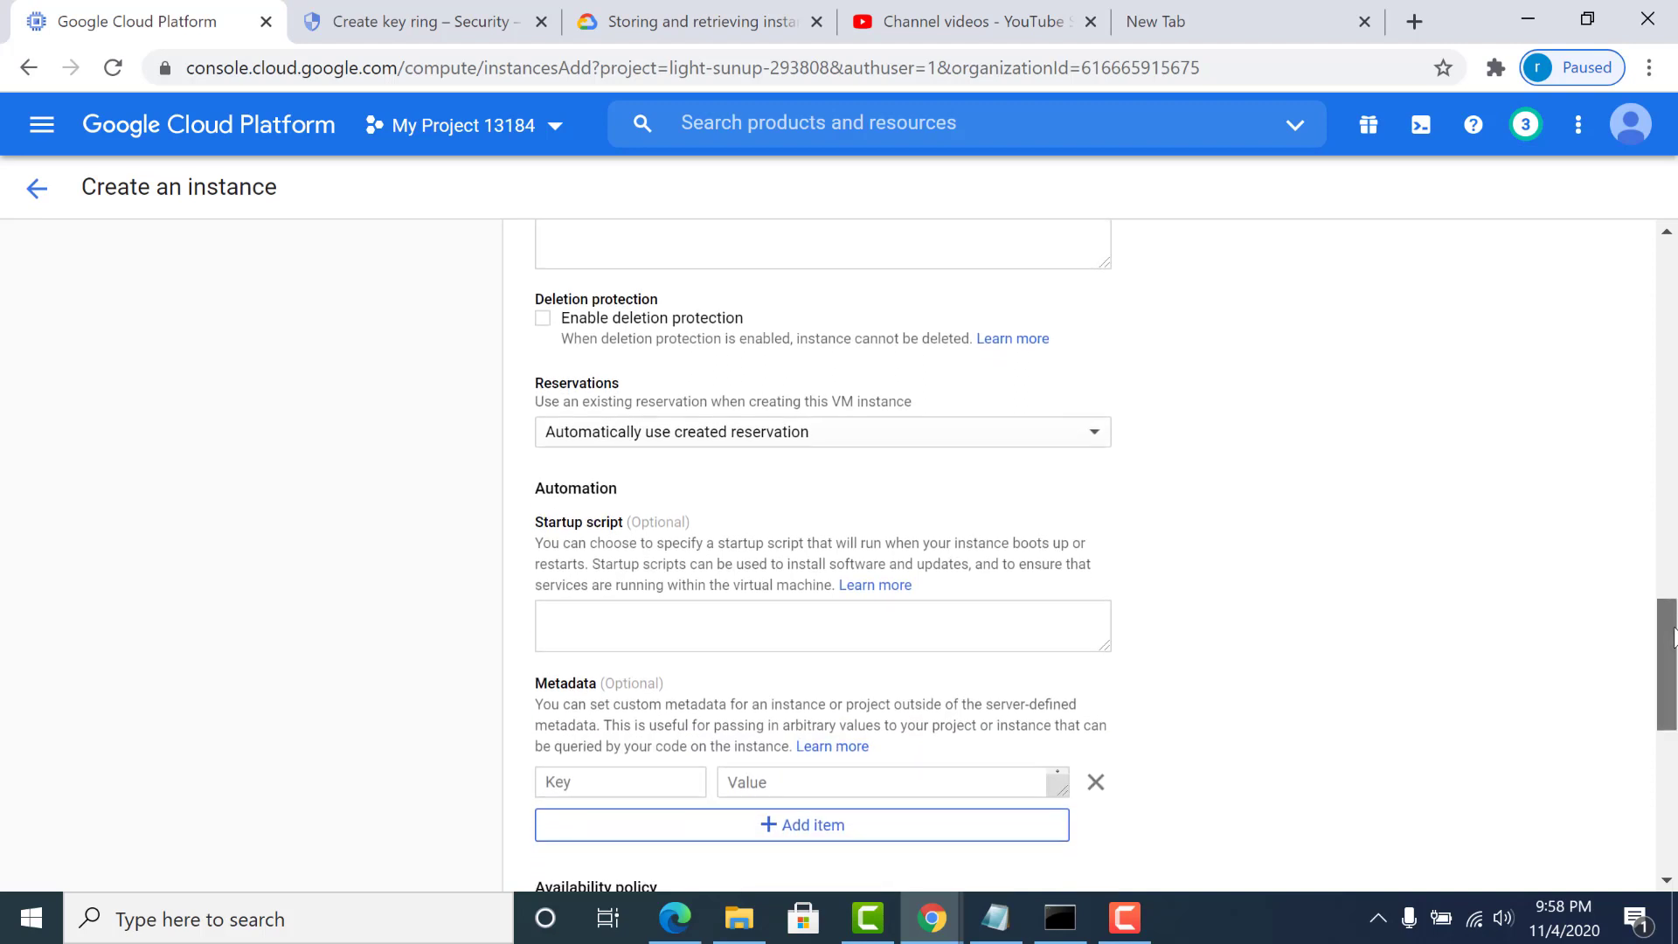
scroll(1673, 636, down, 1)
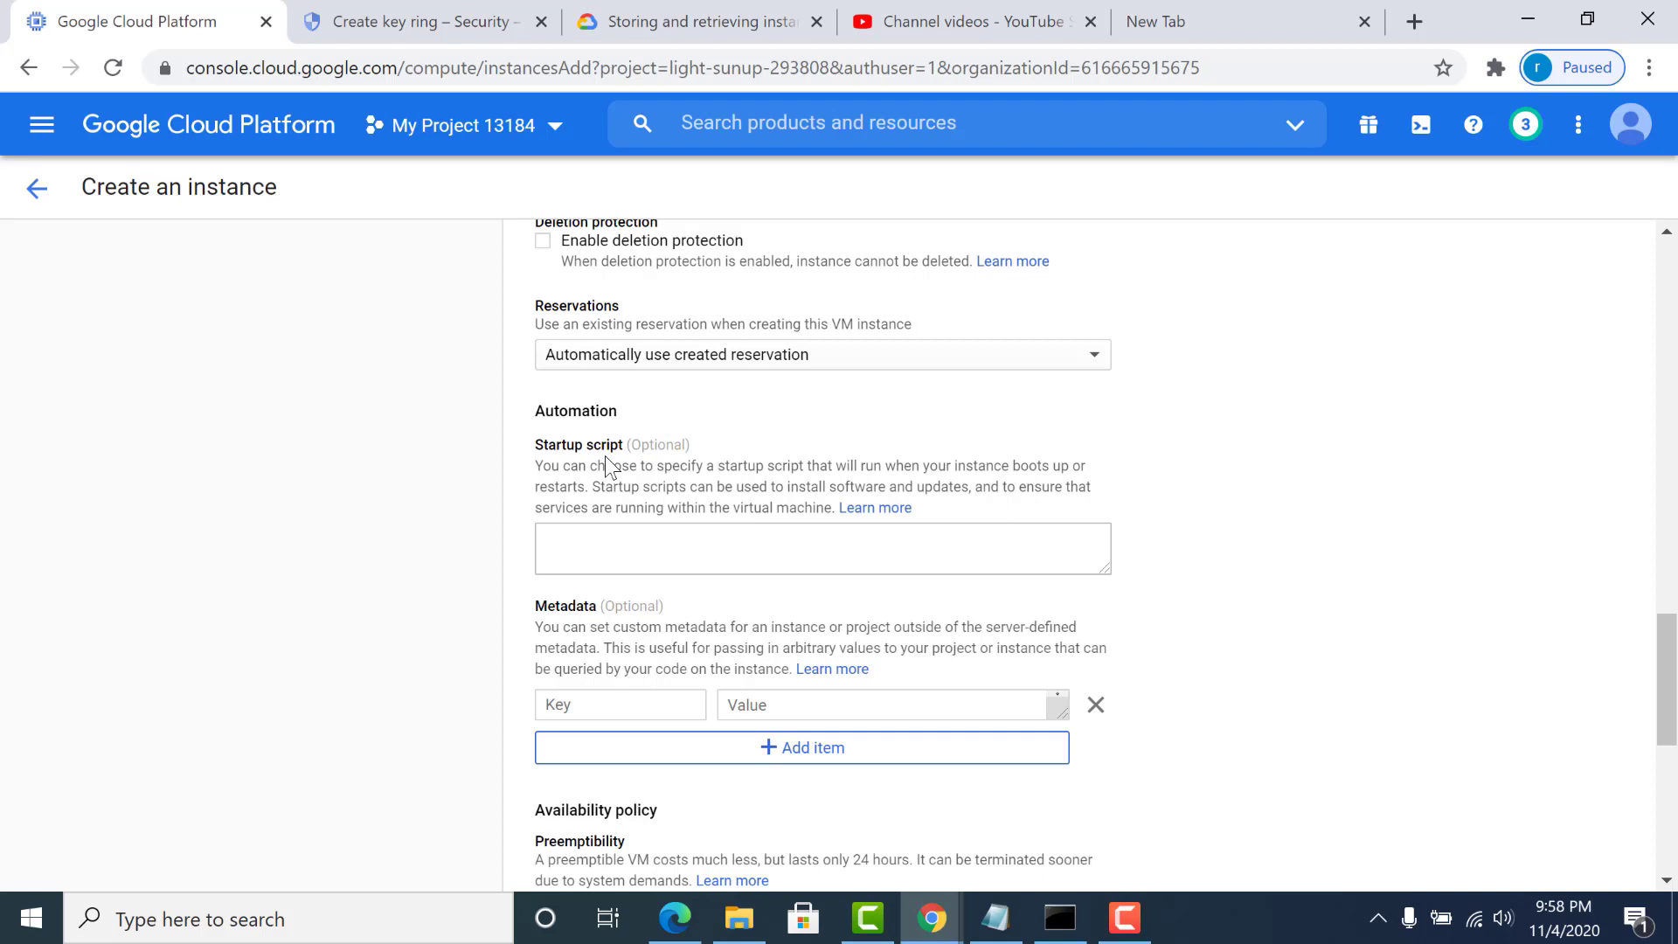
click(591, 531)
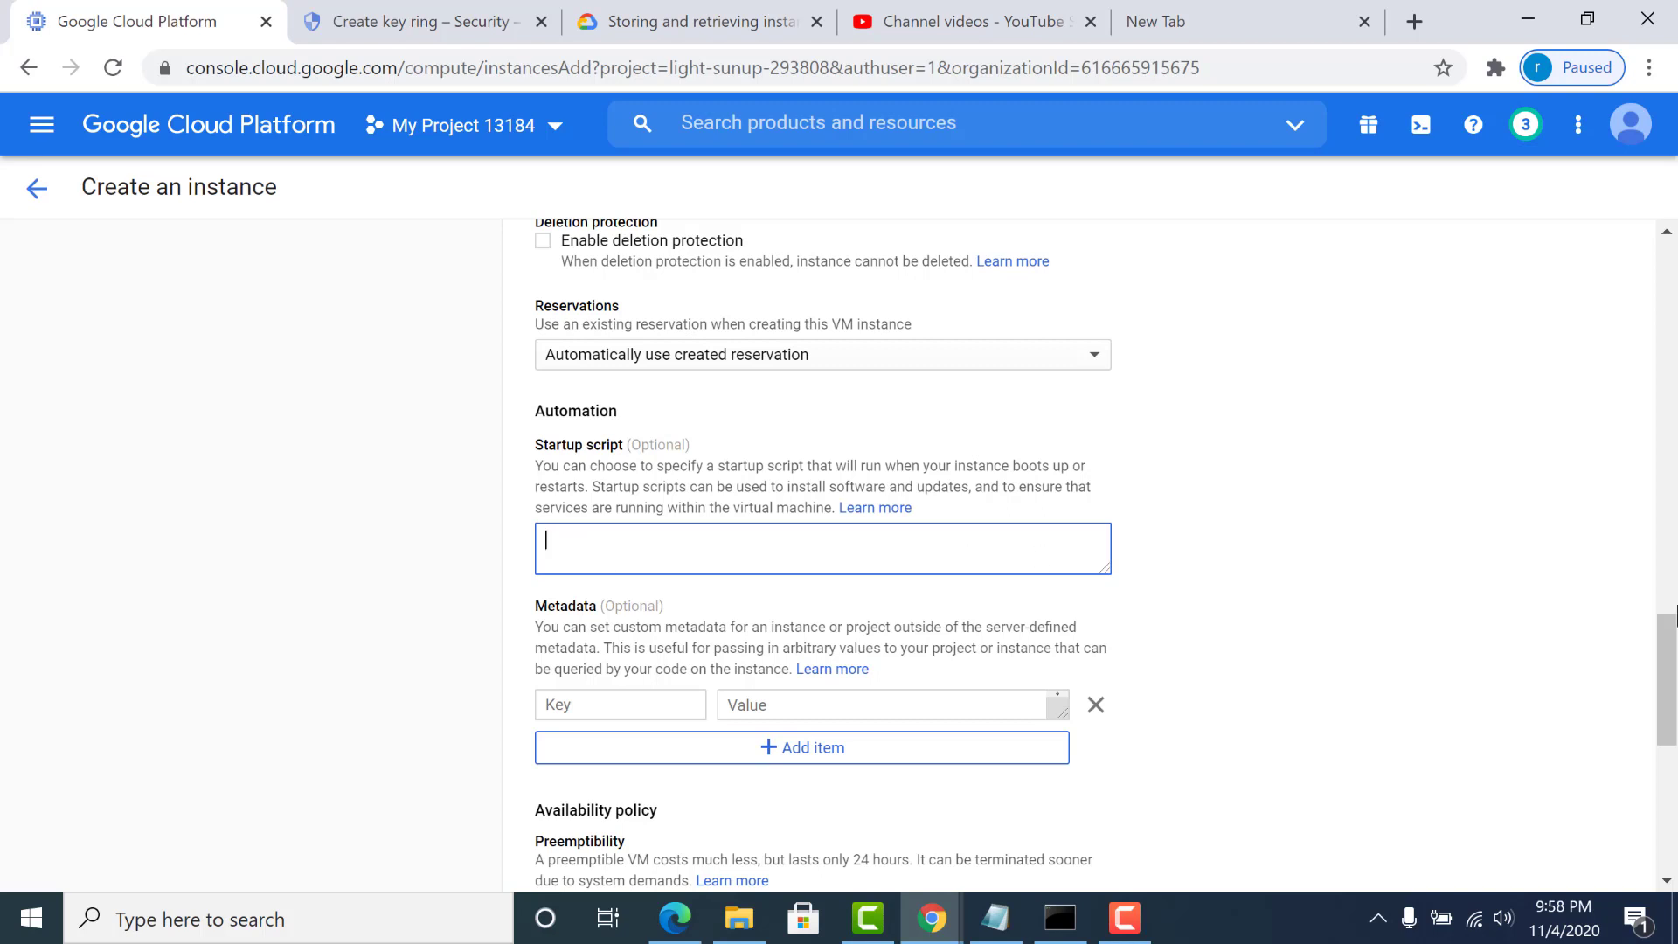
scroll(1670, 646, down, 1)
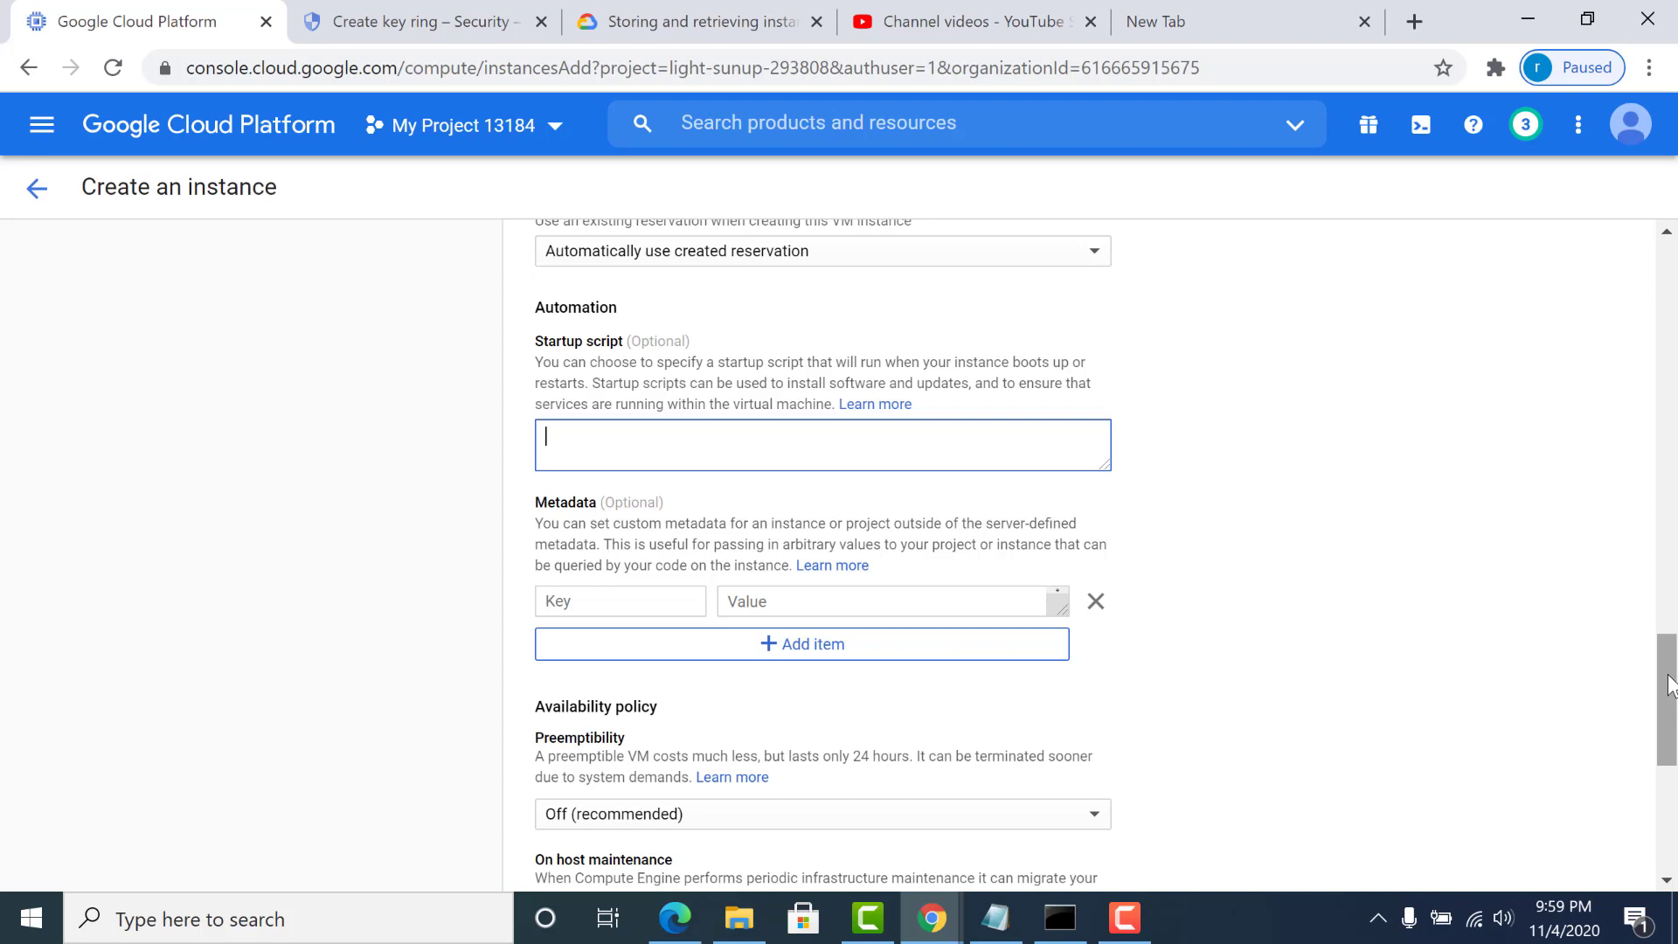
drag(1668, 686, 1669, 727)
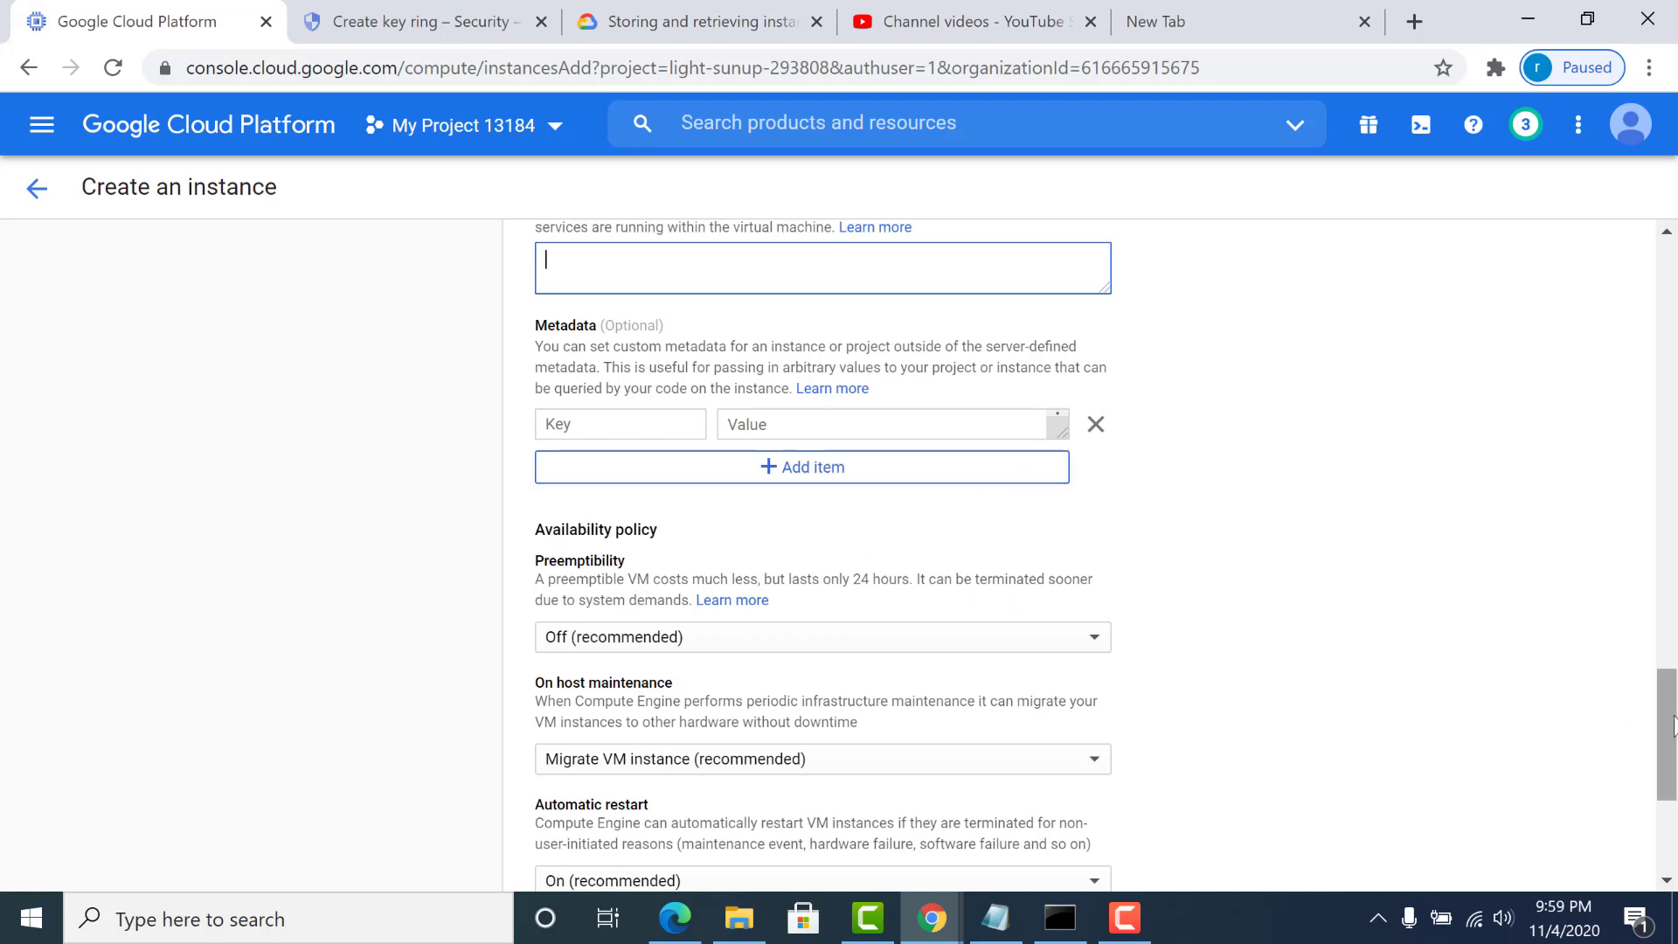
scroll(1672, 726, down, 1)
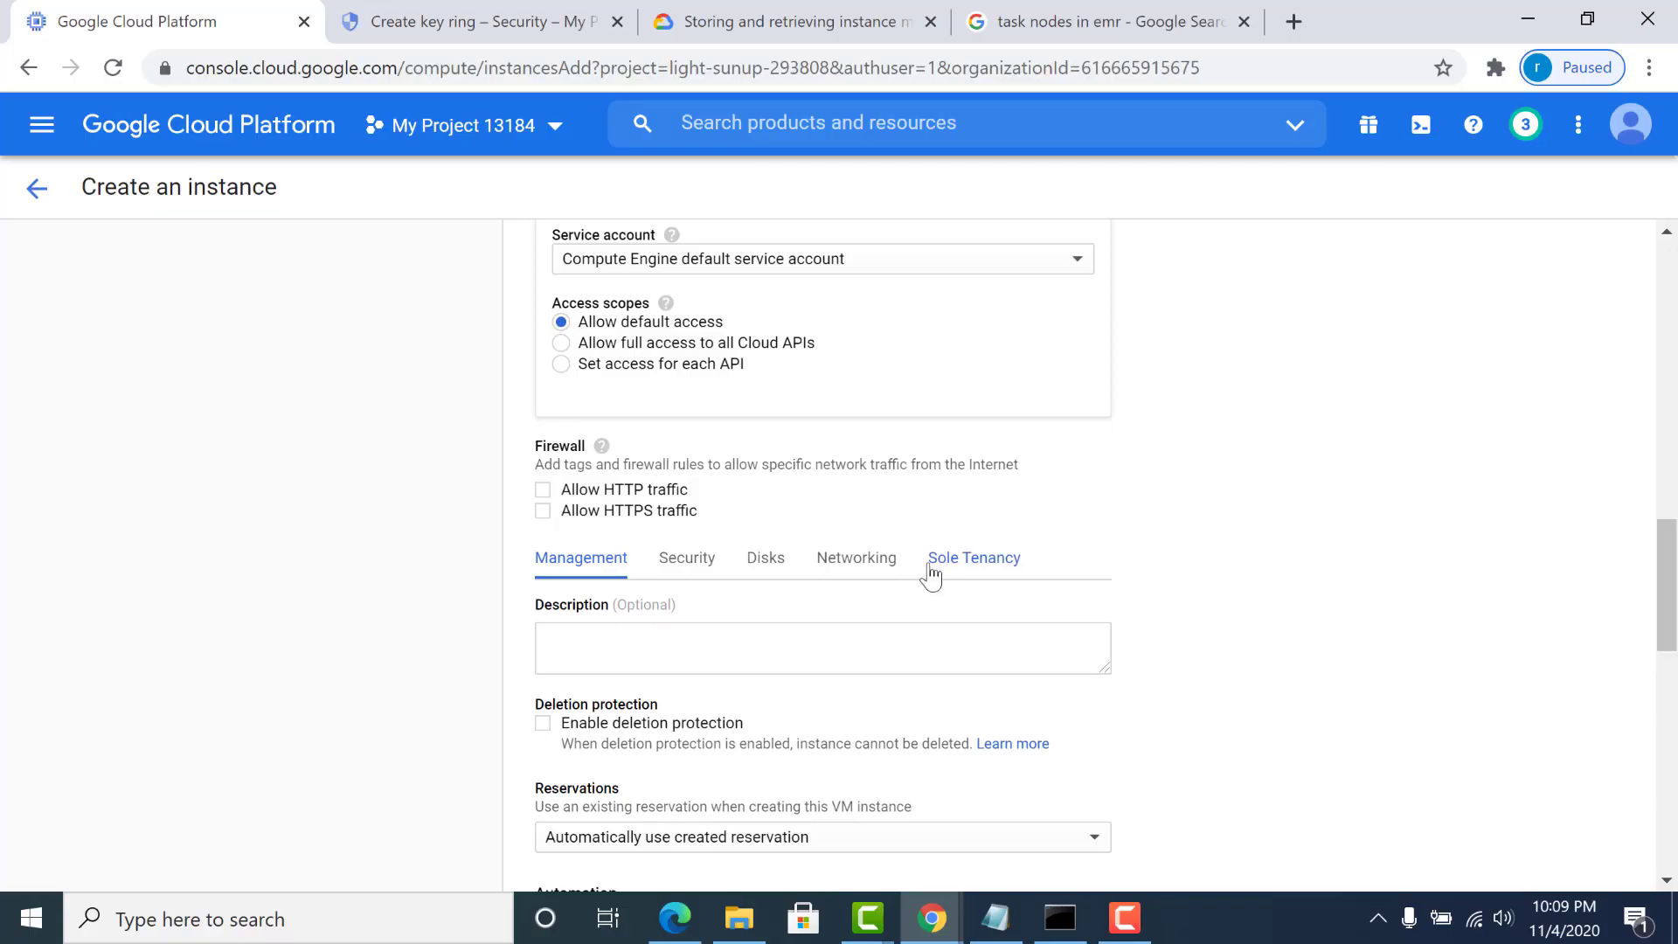
Examine the instance's Security, Disks, Networking and Sole Tenancy settings.
click(694, 574)
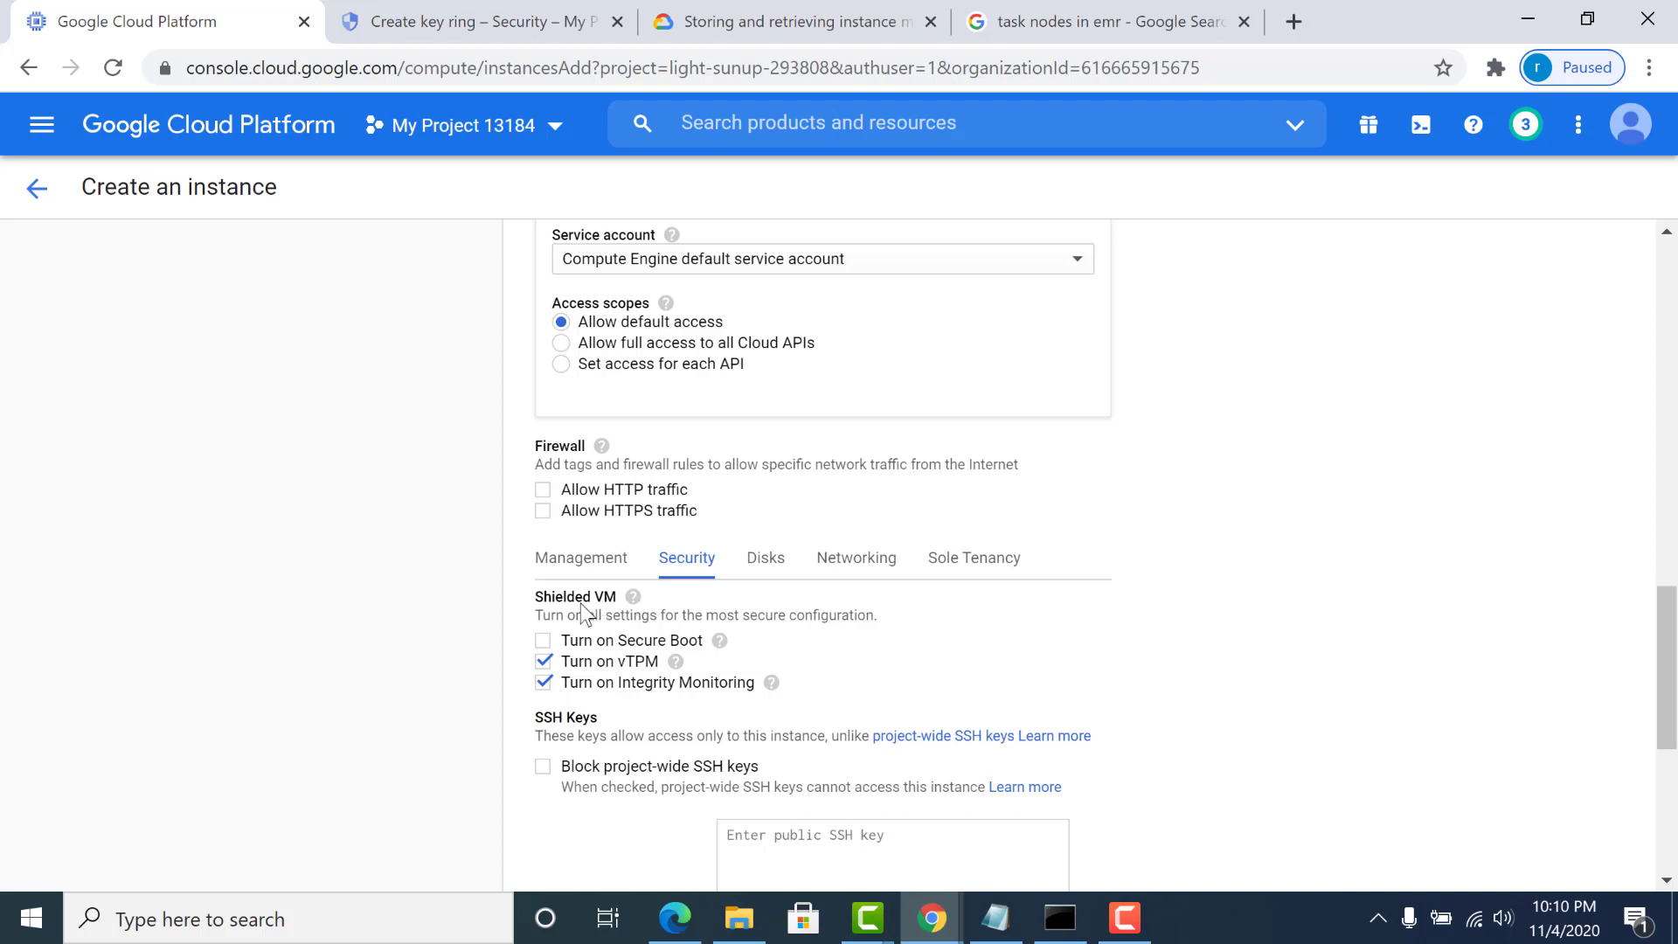
drag(1670, 626, 1670, 681)
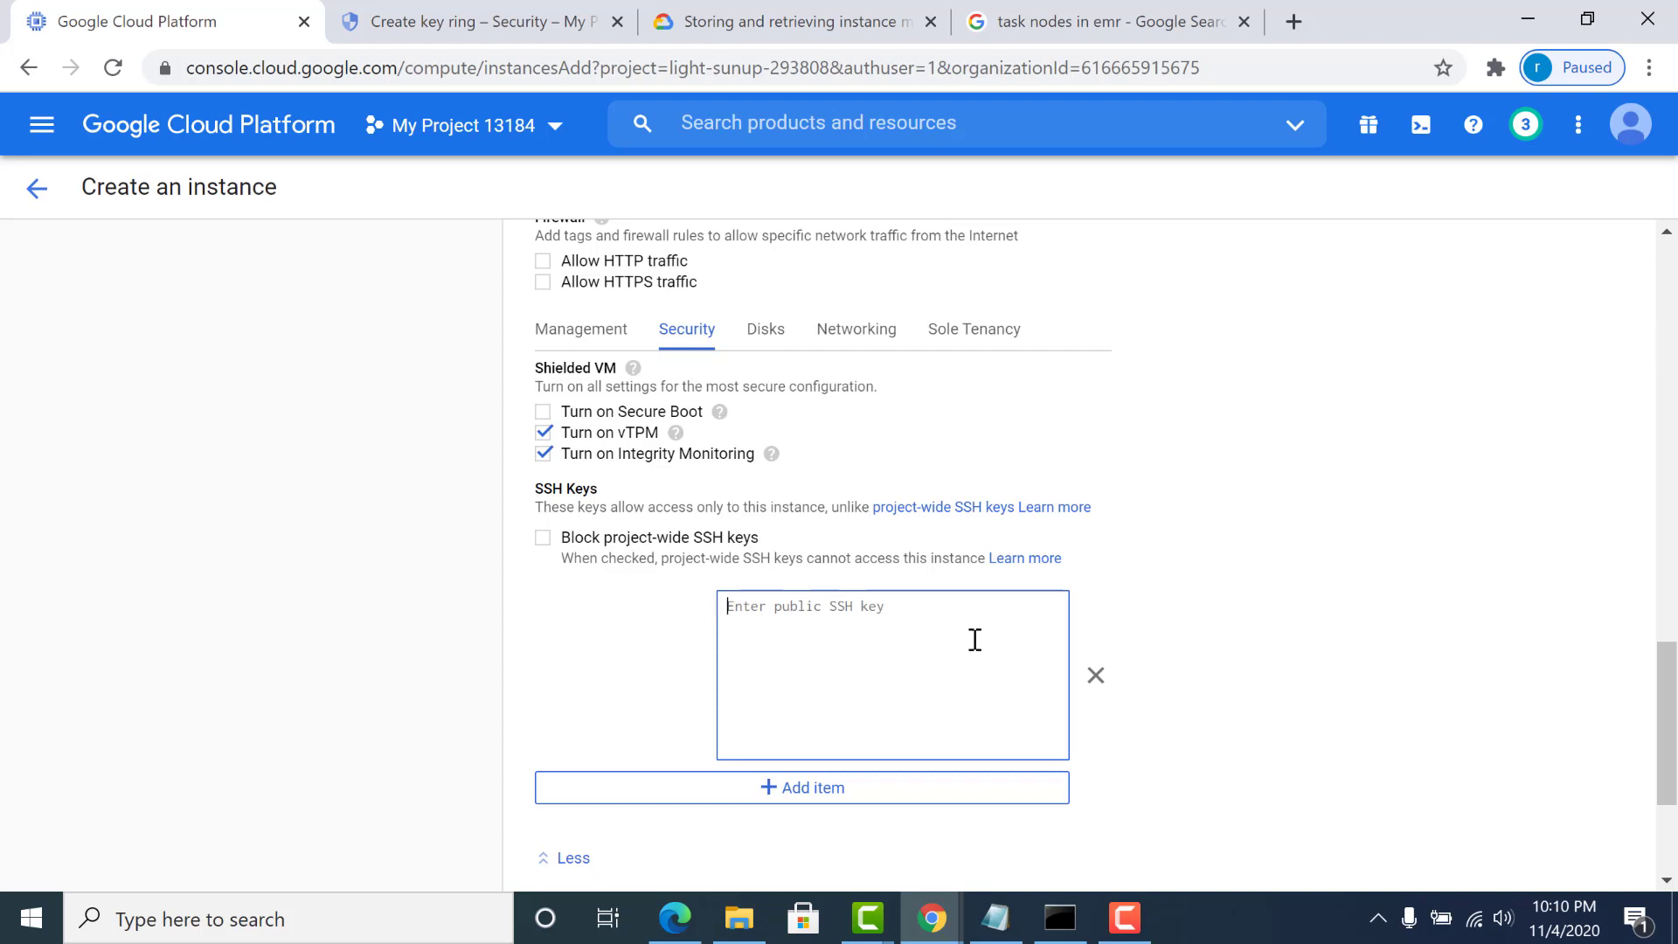
click(767, 333)
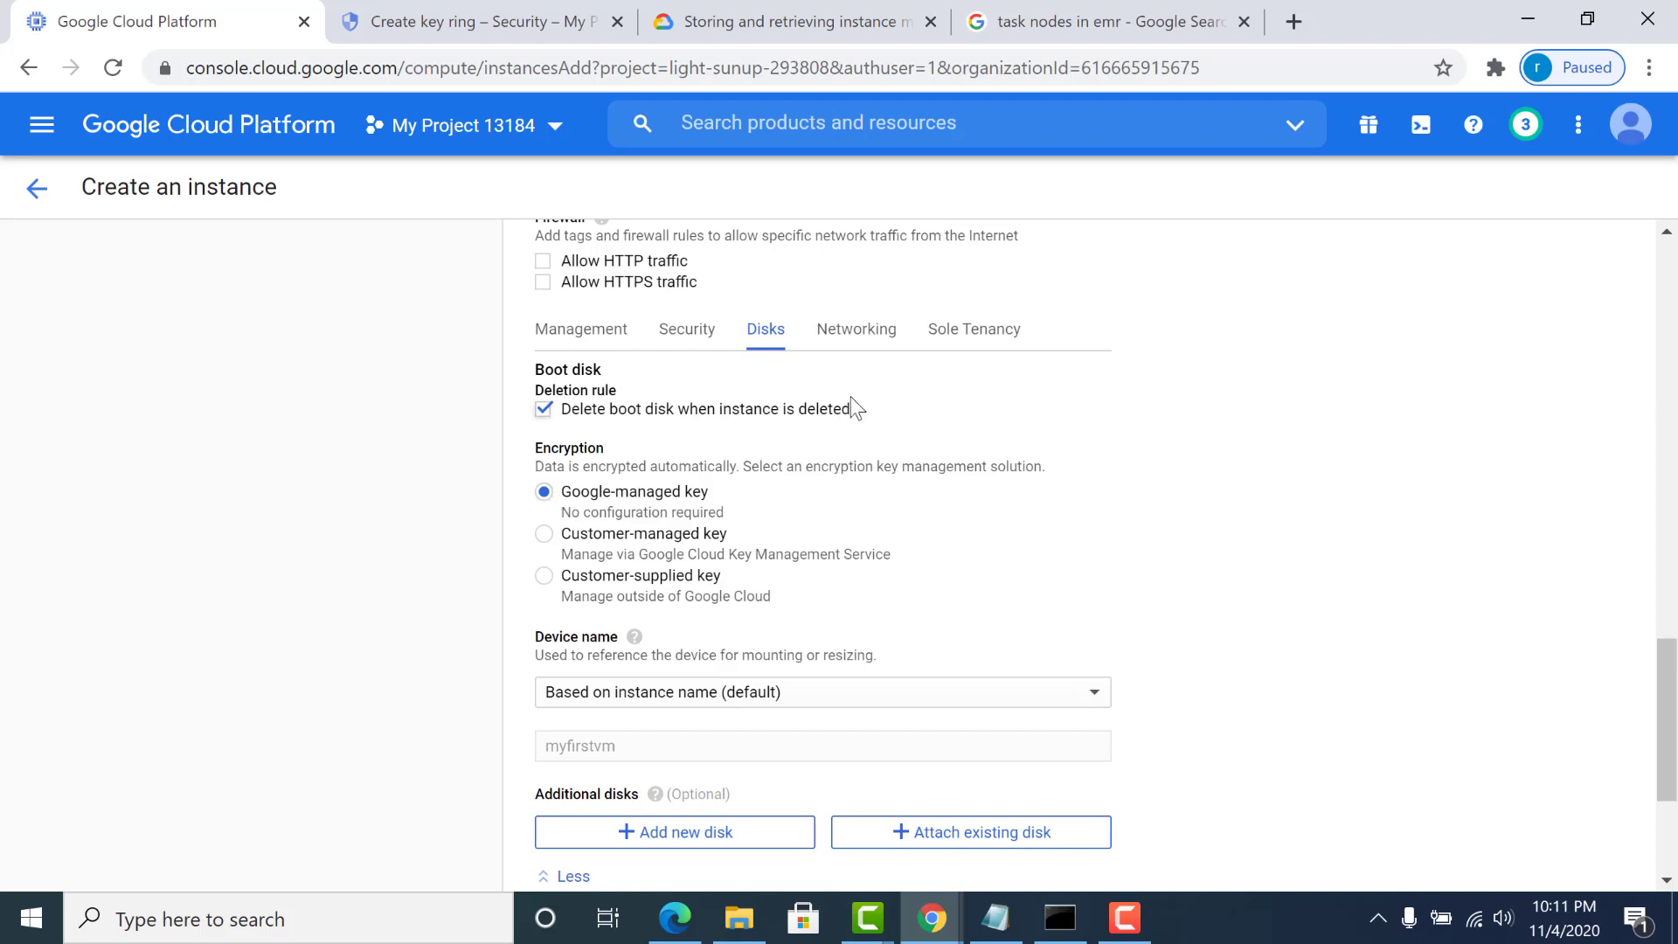
click(856, 351)
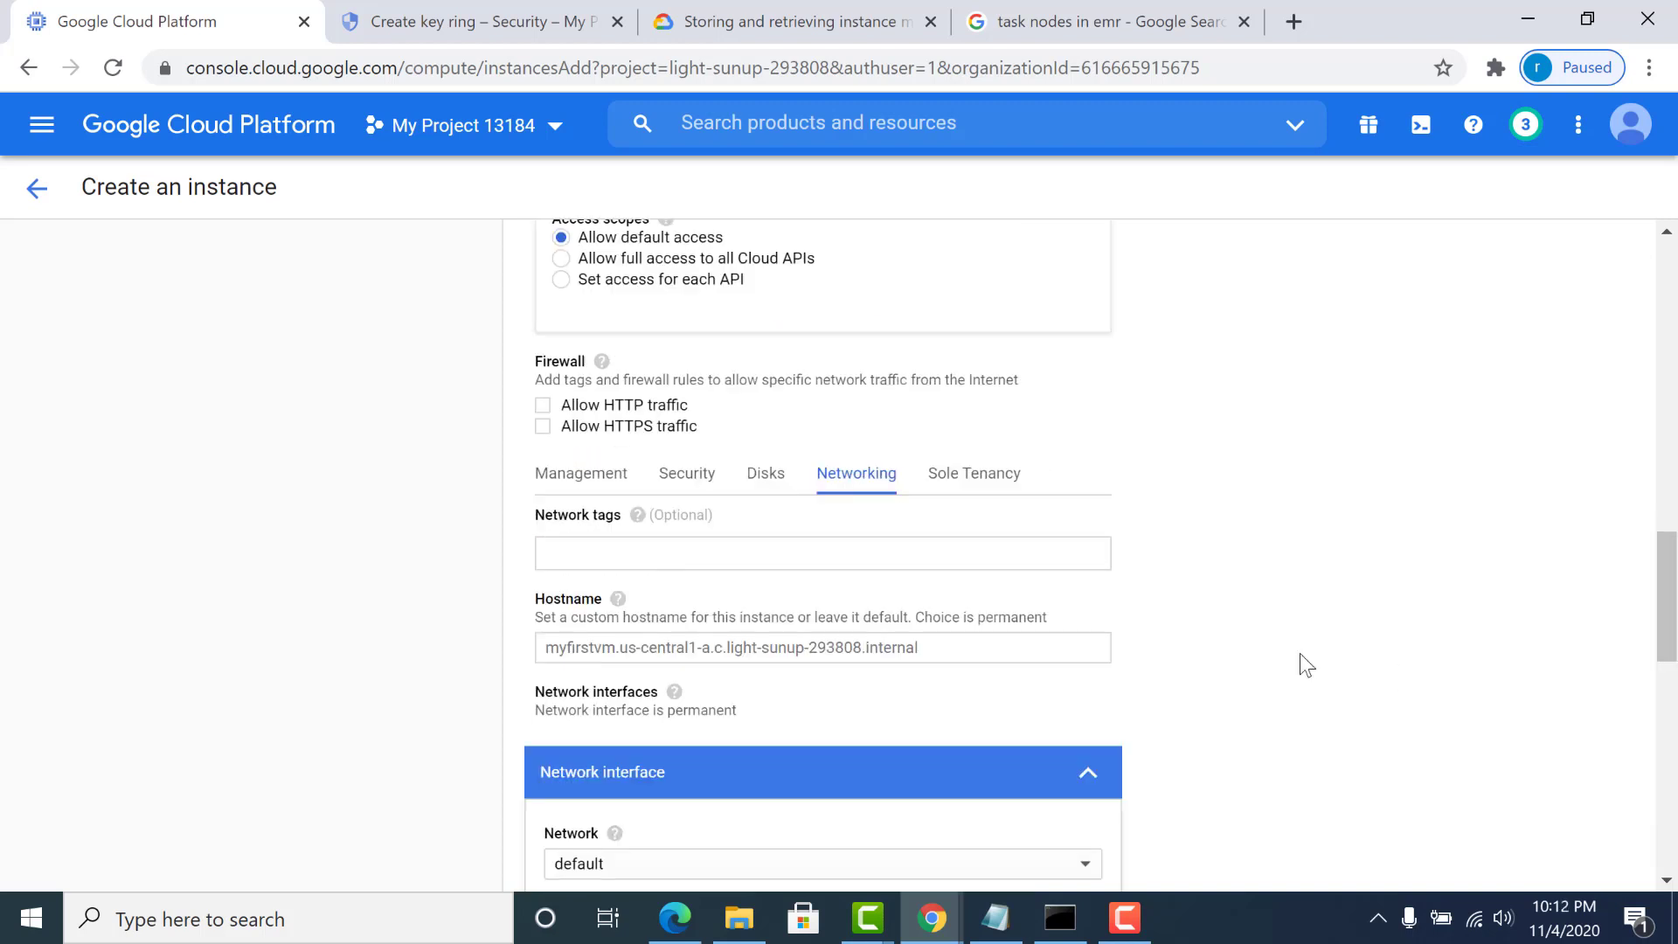
click(868, 651)
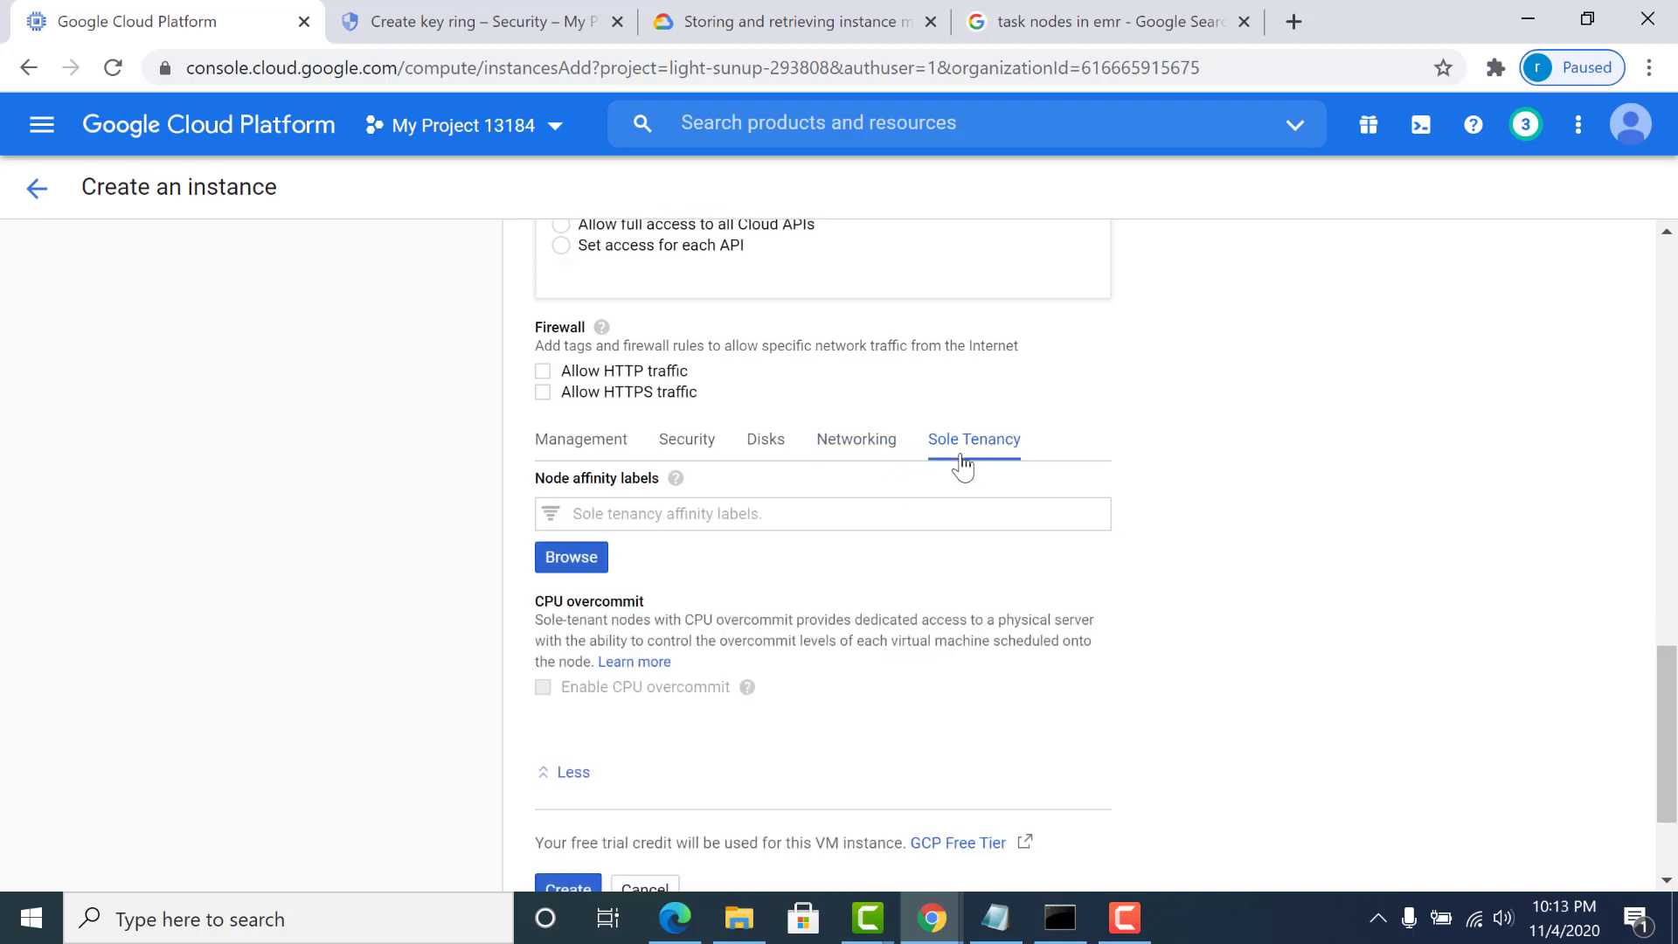
Create the configured VM instance and open an SSH session to myfirstvm.
drag(1667, 690, 1672, 738)
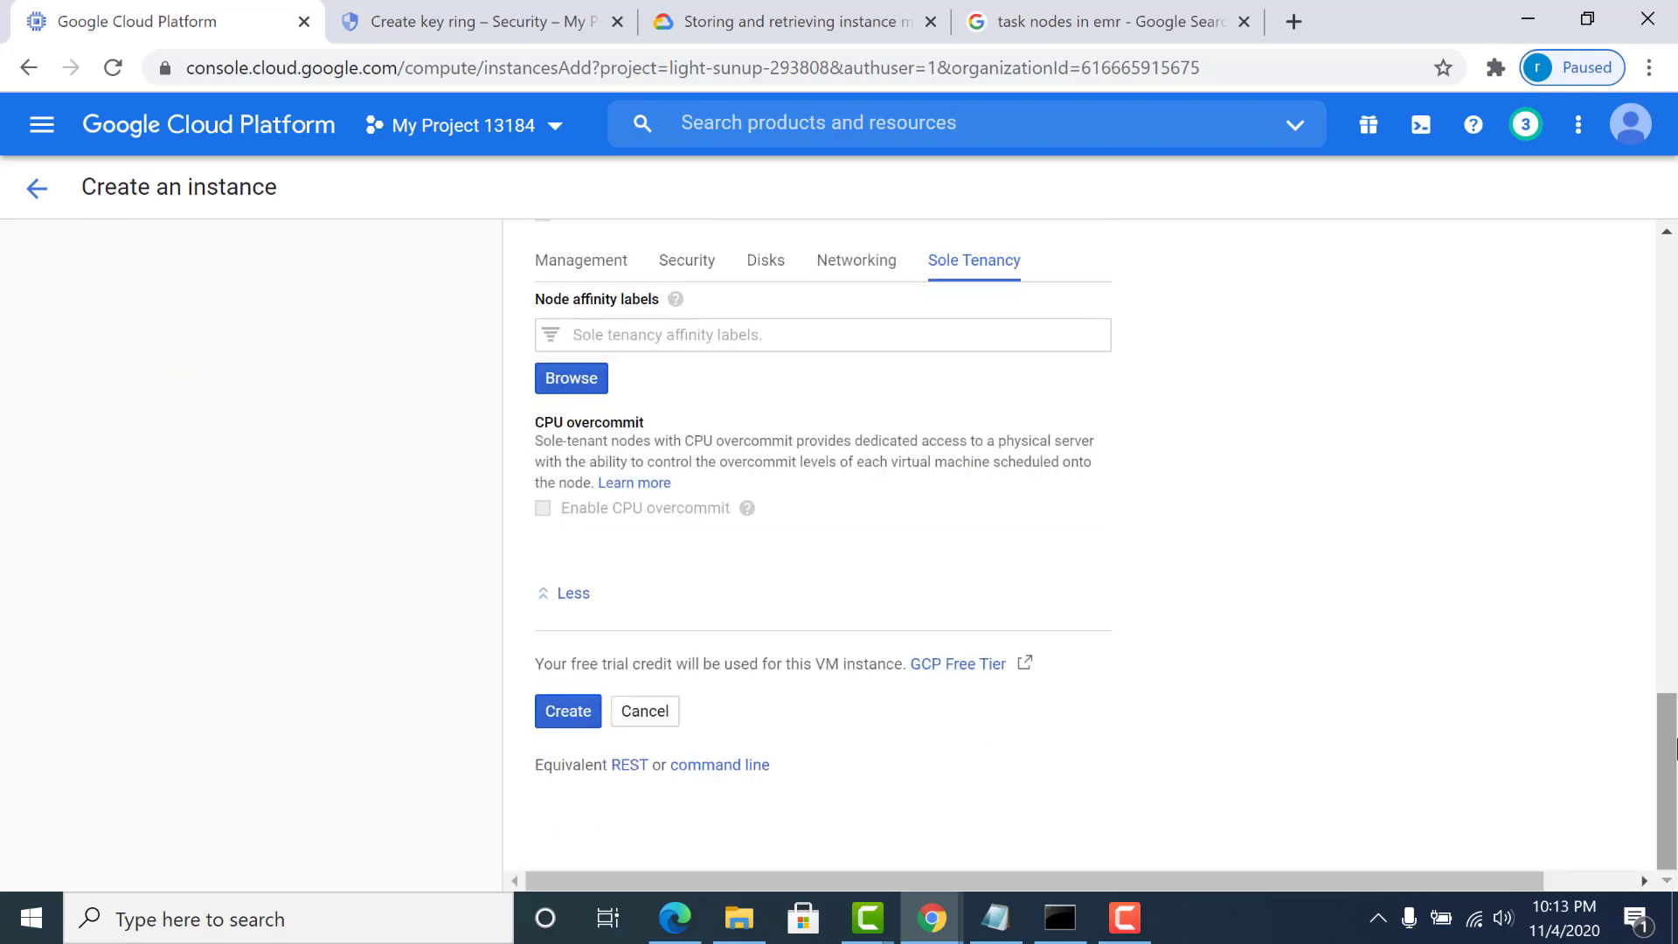
click(574, 710)
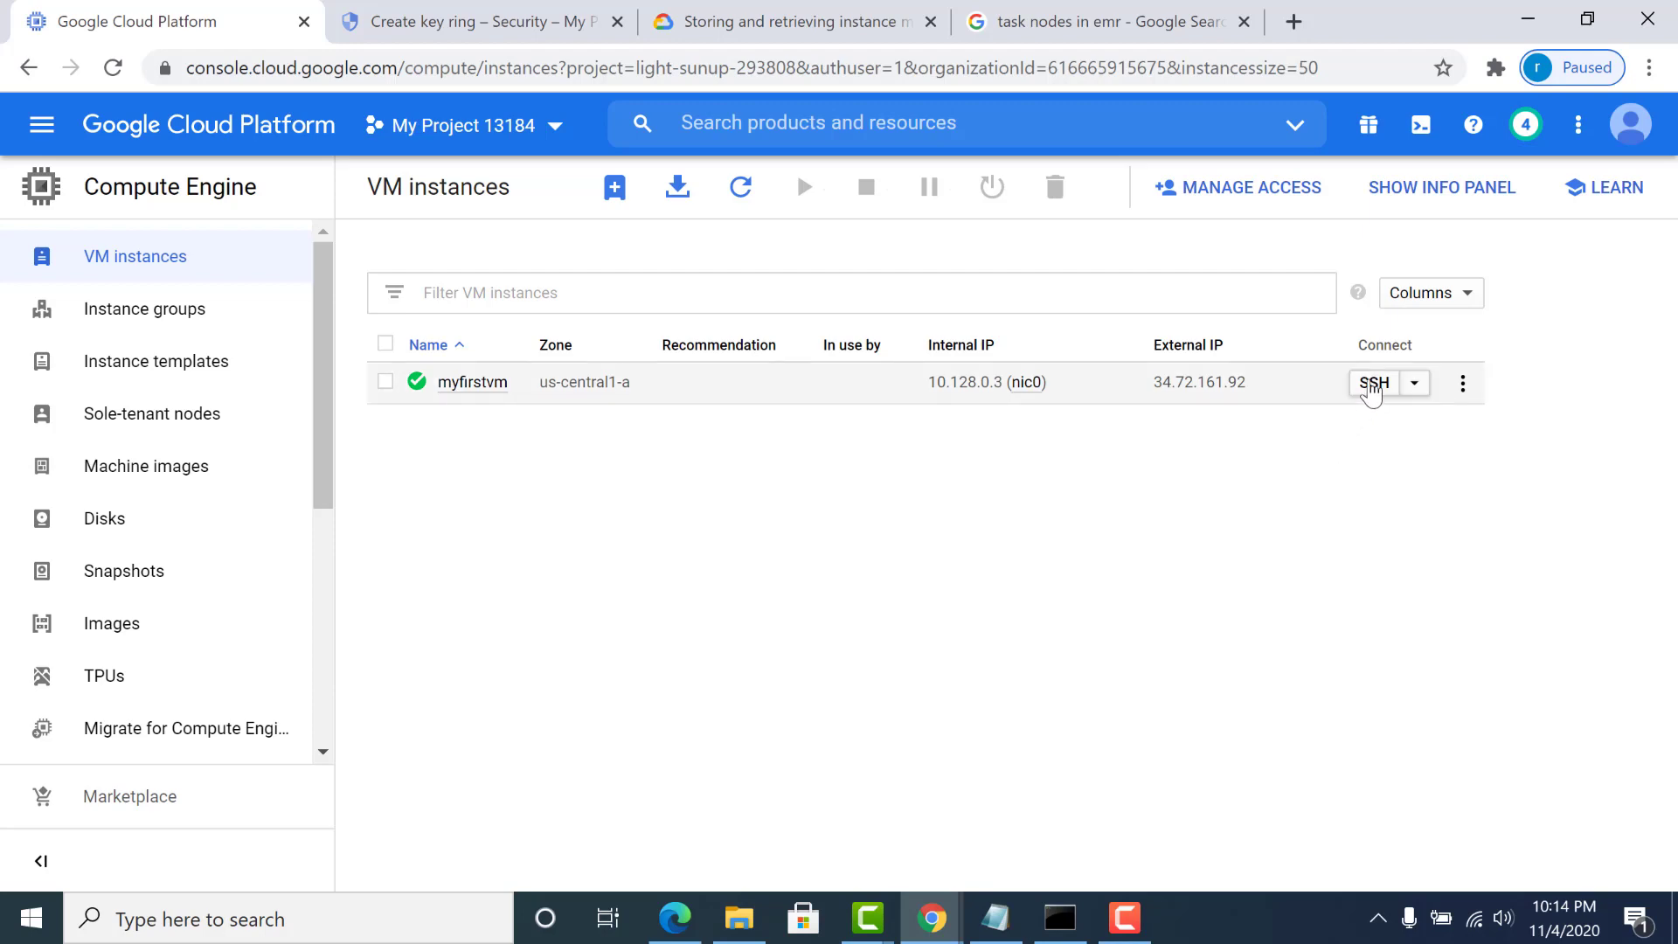
click(1372, 384)
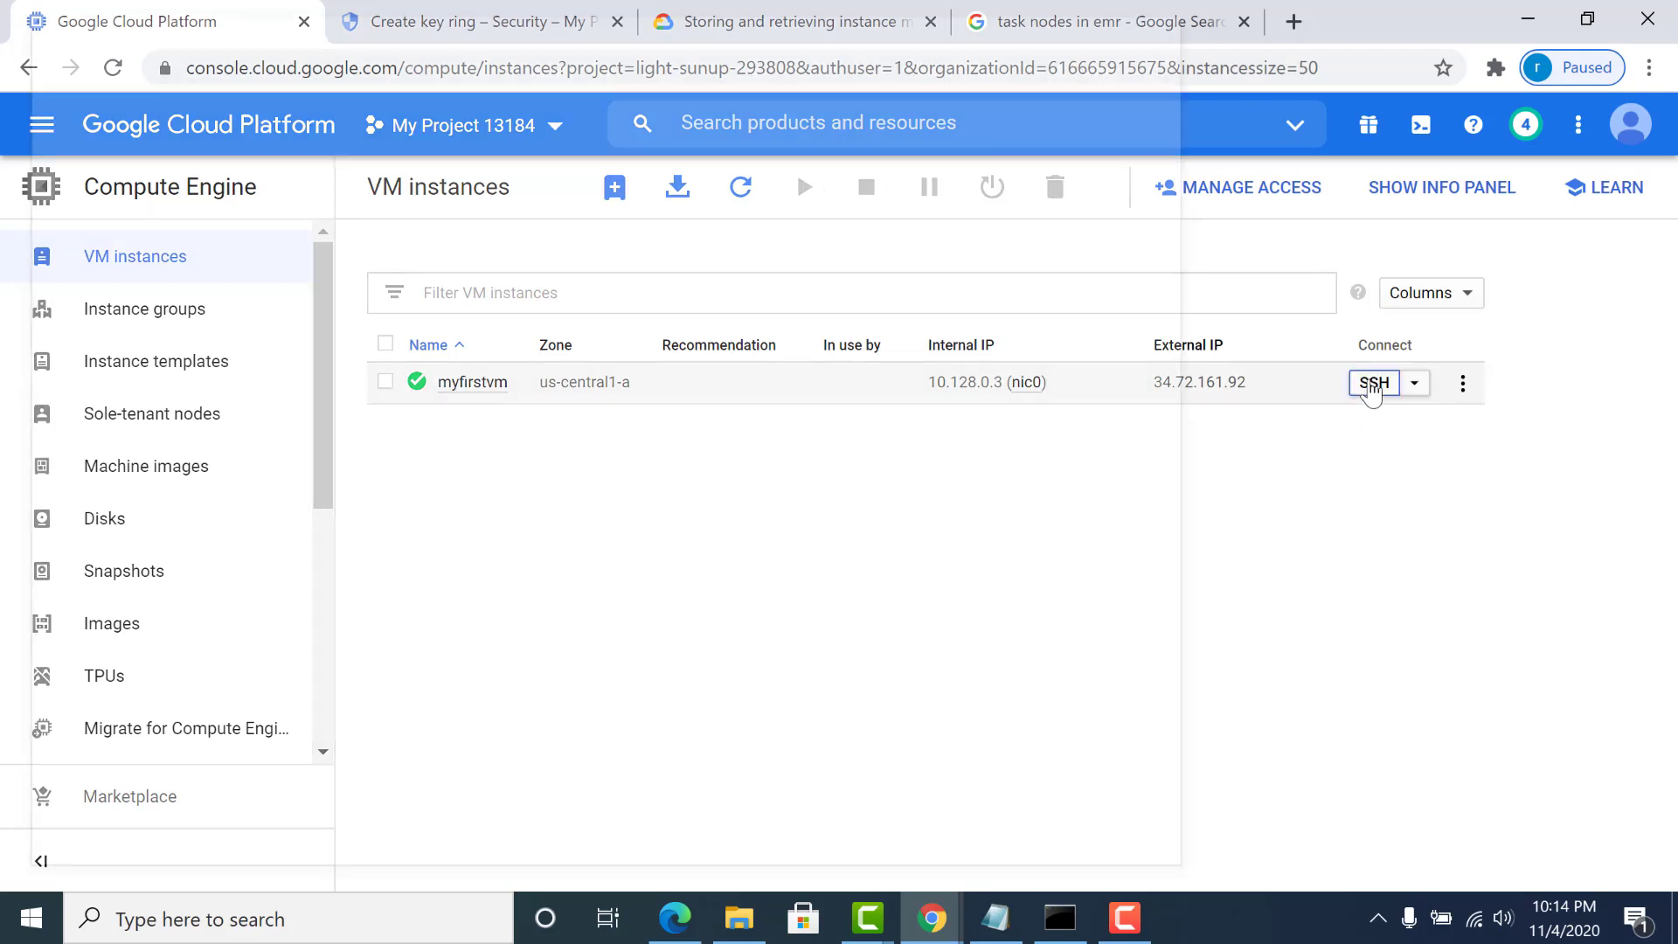